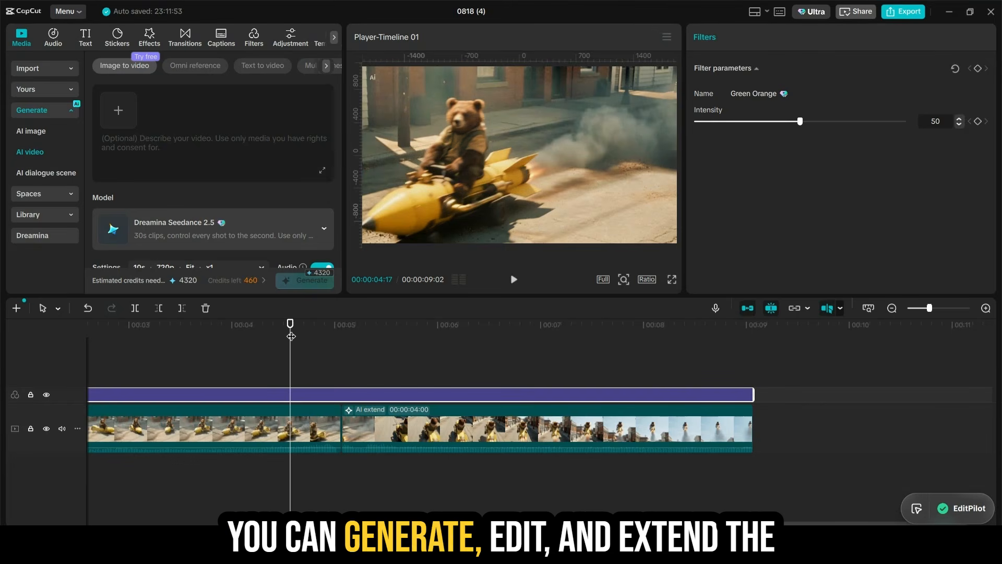
left_click_drag(291, 336, 63, 333)
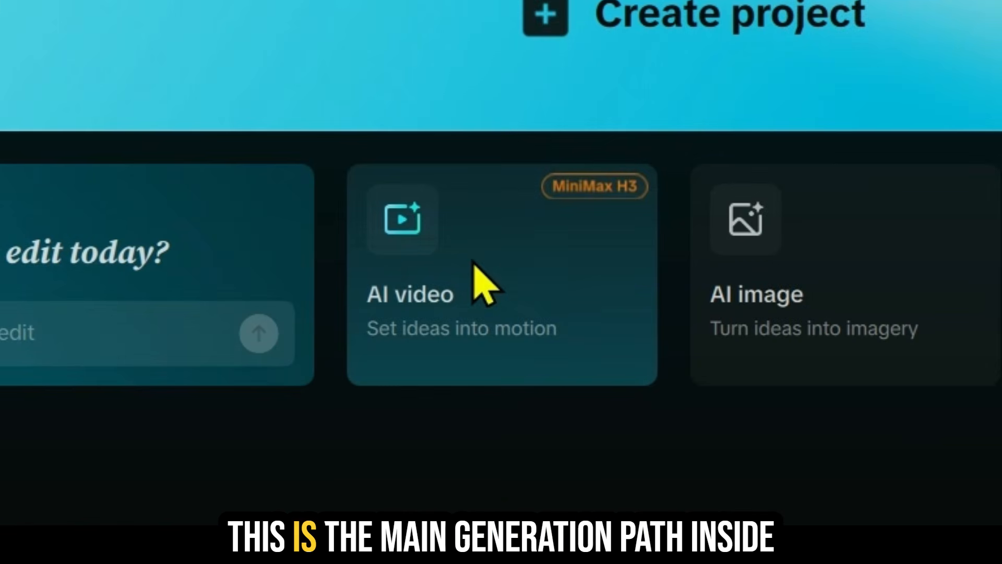
left_click(473, 181)
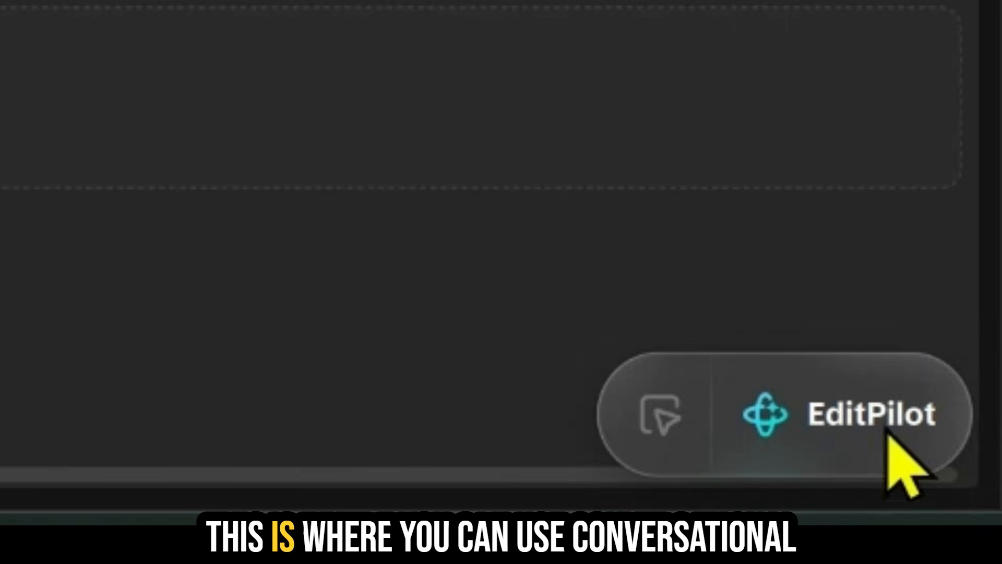
left_click(817, 388)
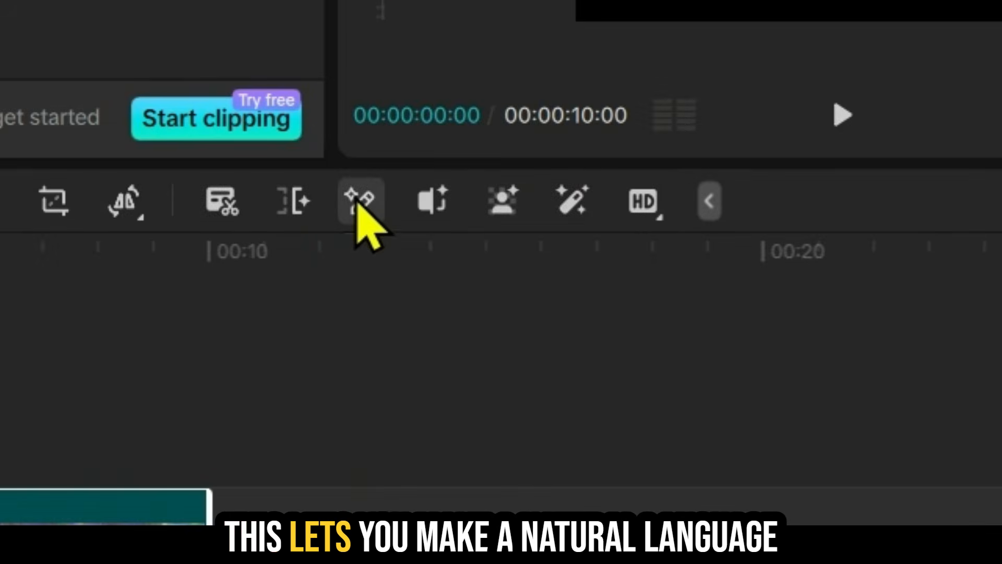
left_click(358, 201)
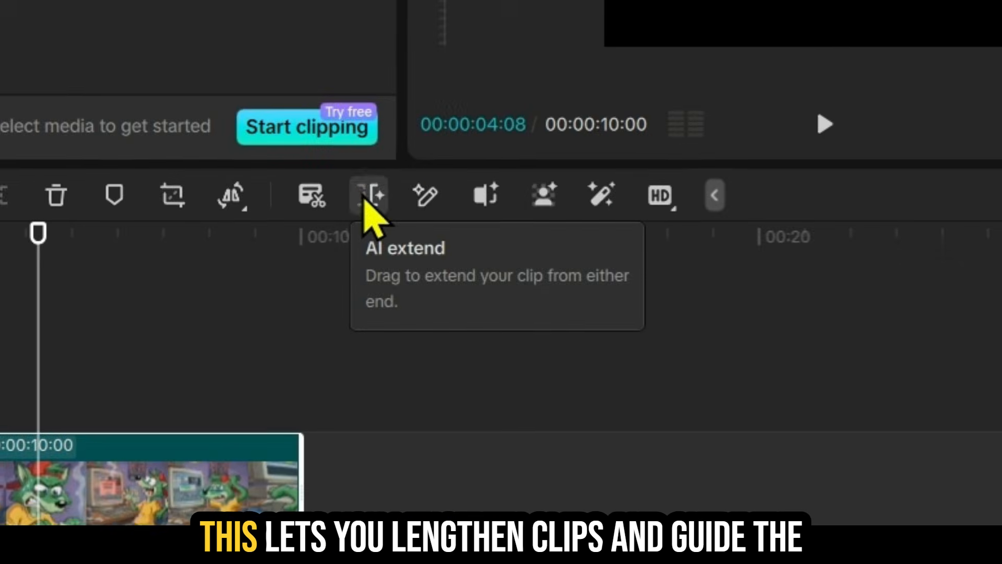
left_click(331, 309)
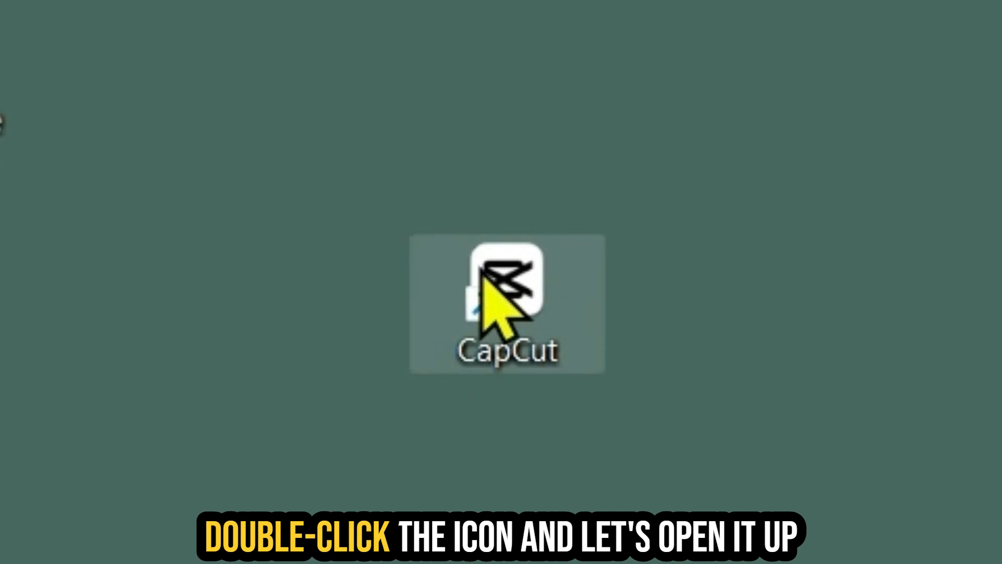
Launch CapCut and browse the AI-powered creative suite on its home screen
double_click(526, 302)
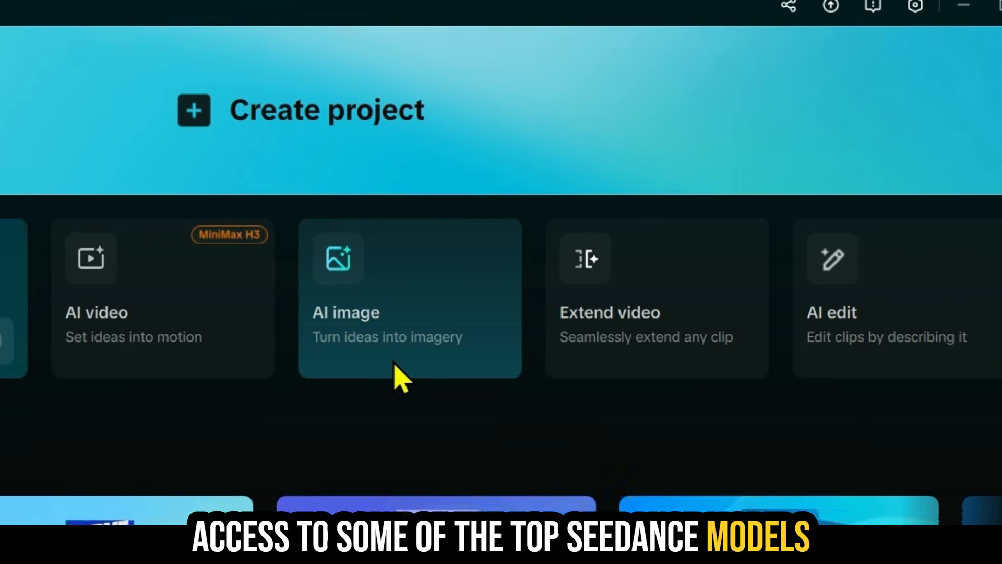
scroll(313, 261, "down", 5)
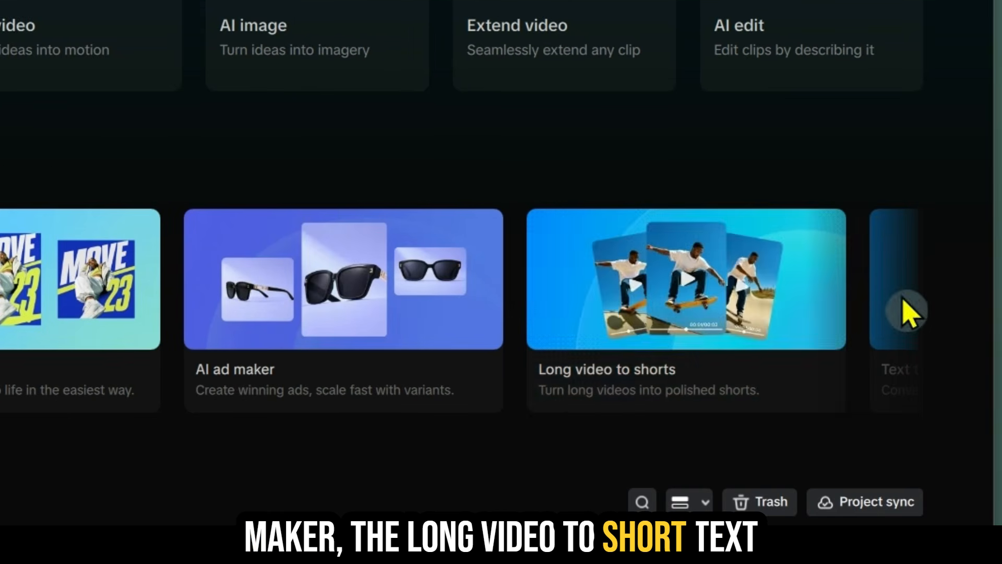
left_click(909, 308)
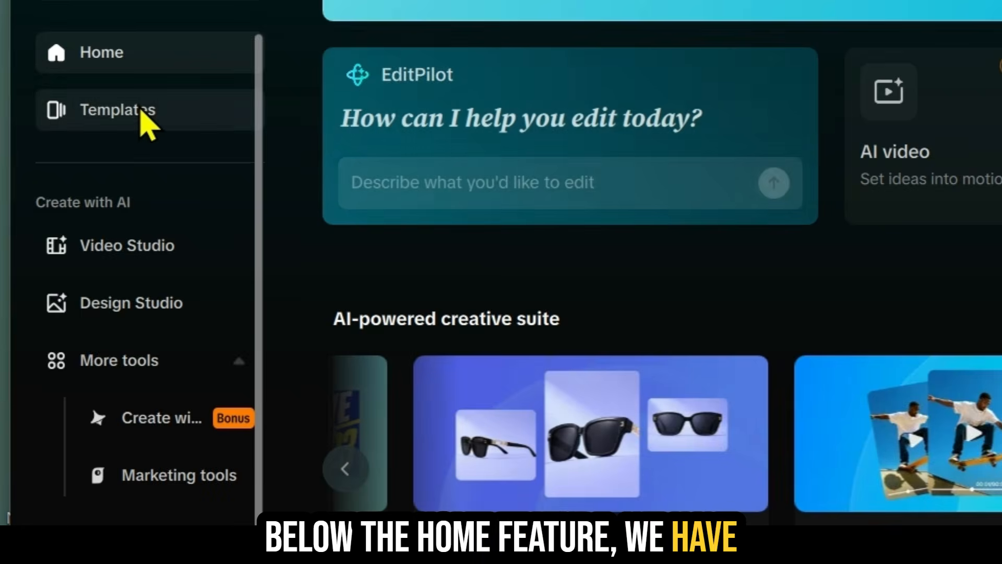
Open the template library and browse the featured templates
left_click(140, 111)
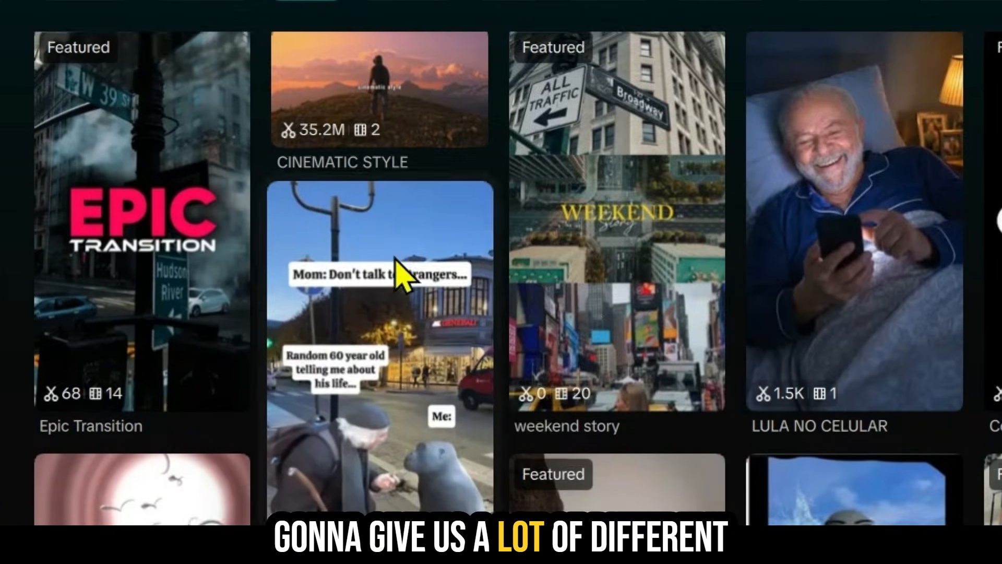
scroll(402, 271, "down", 5)
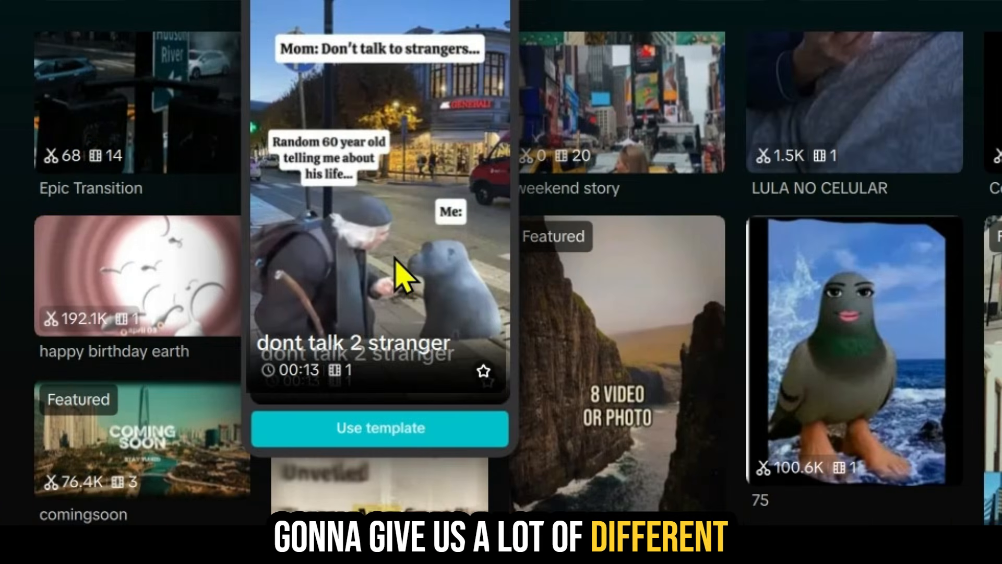
scroll(402, 273, "down", 3)
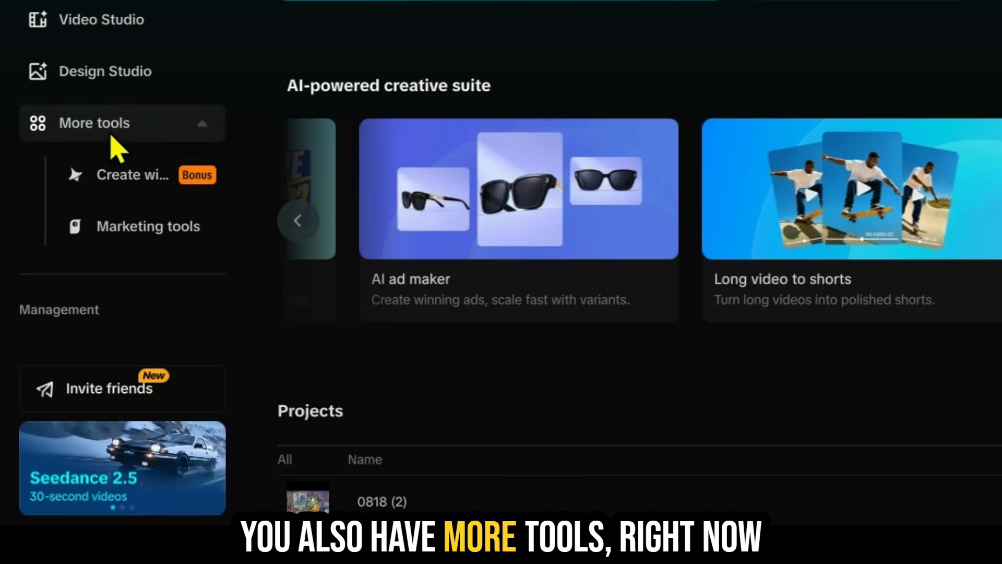
Look over the additional tools and saved projects on the home screen, and create a new project
mouse_move(114, 174)
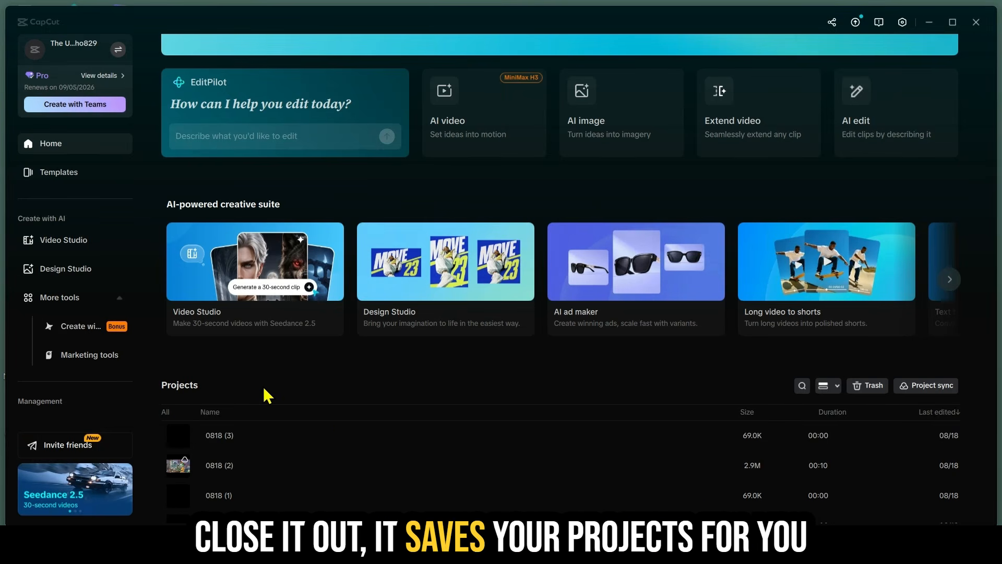
scroll(292, 388, "up", 1)
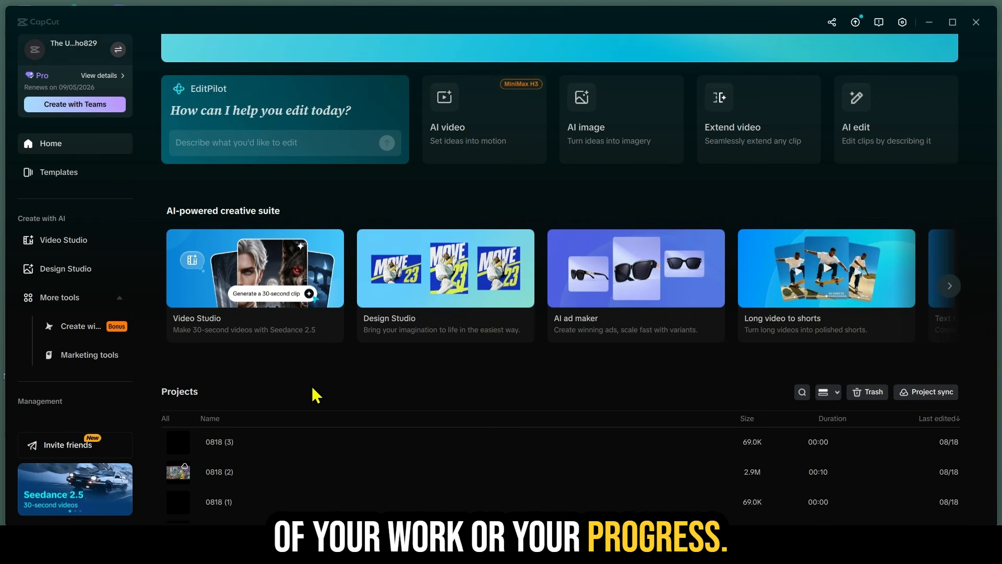
scroll(315, 395, "up", 3)
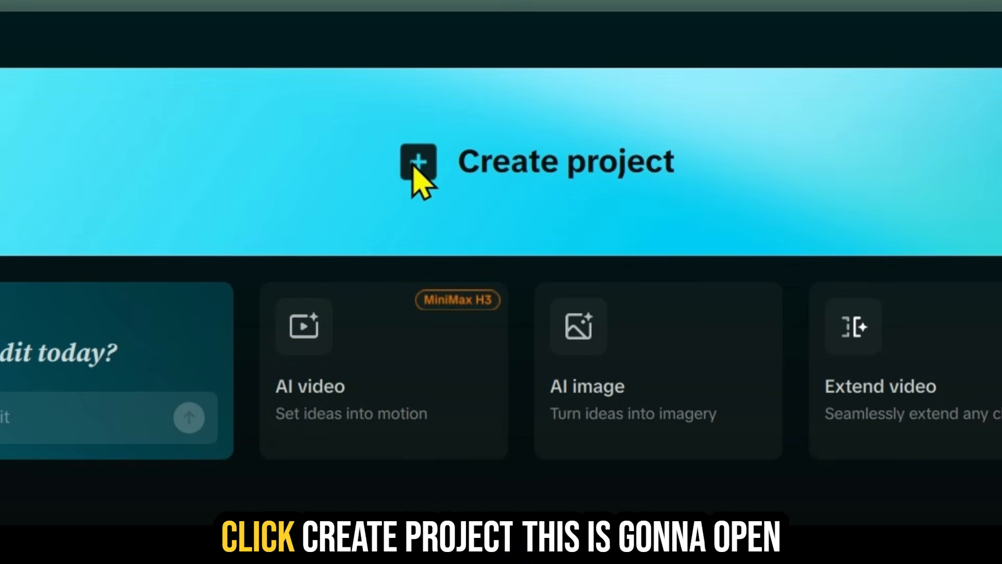
left_click(413, 167)
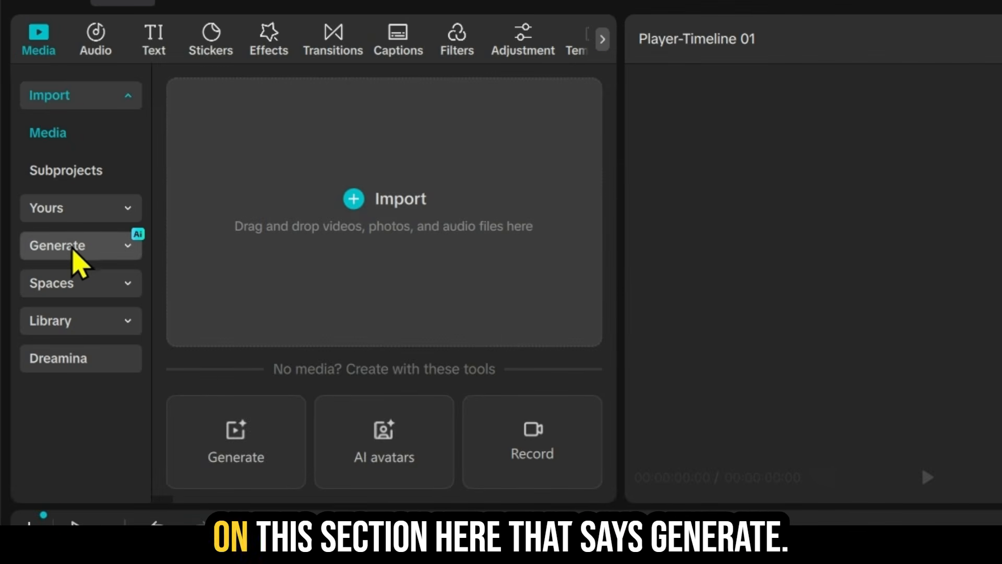
Open the AI video generator in Image to video mode and enter "type prompt" as the video description
left_click(81, 250)
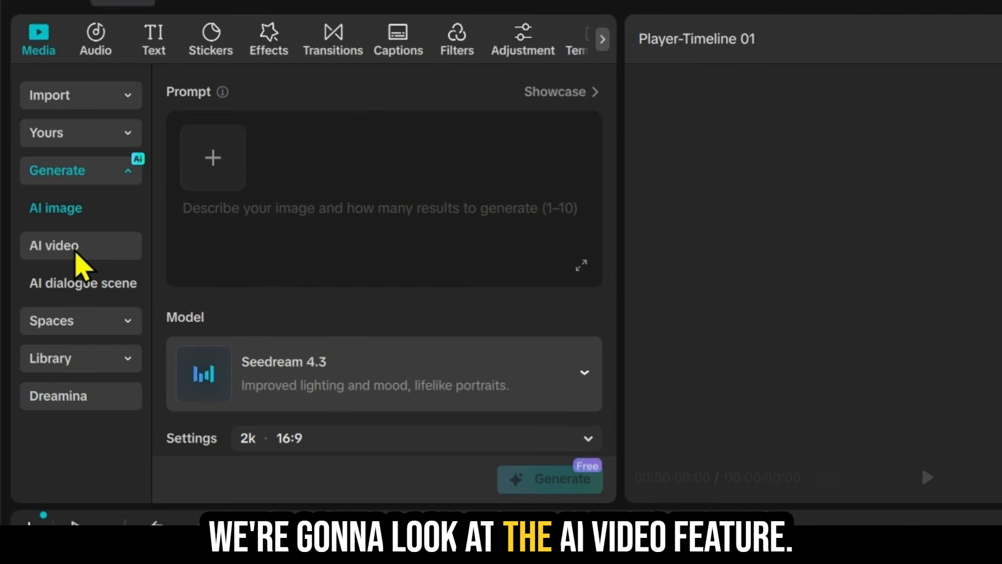
left_click(76, 253)
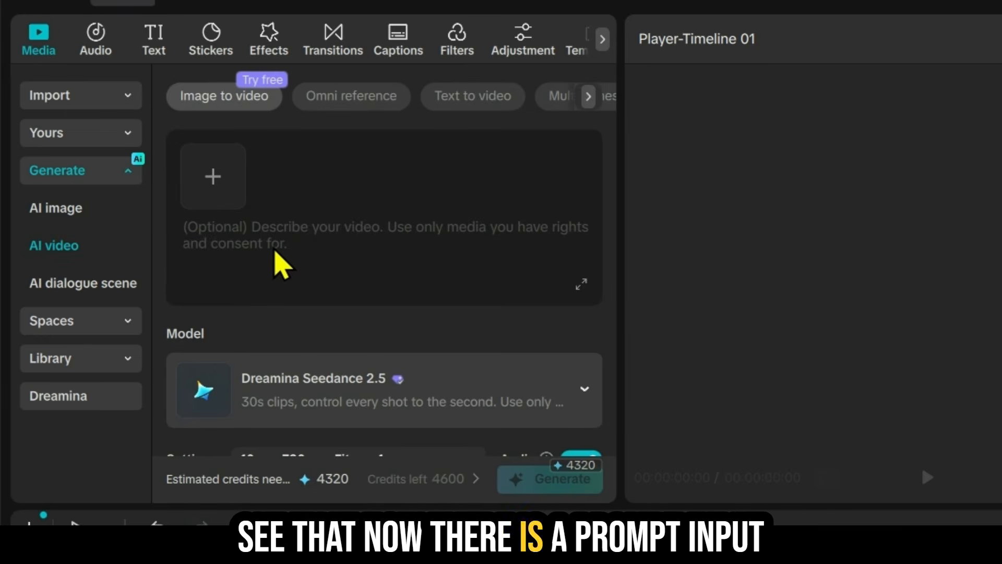
type("type prompt")
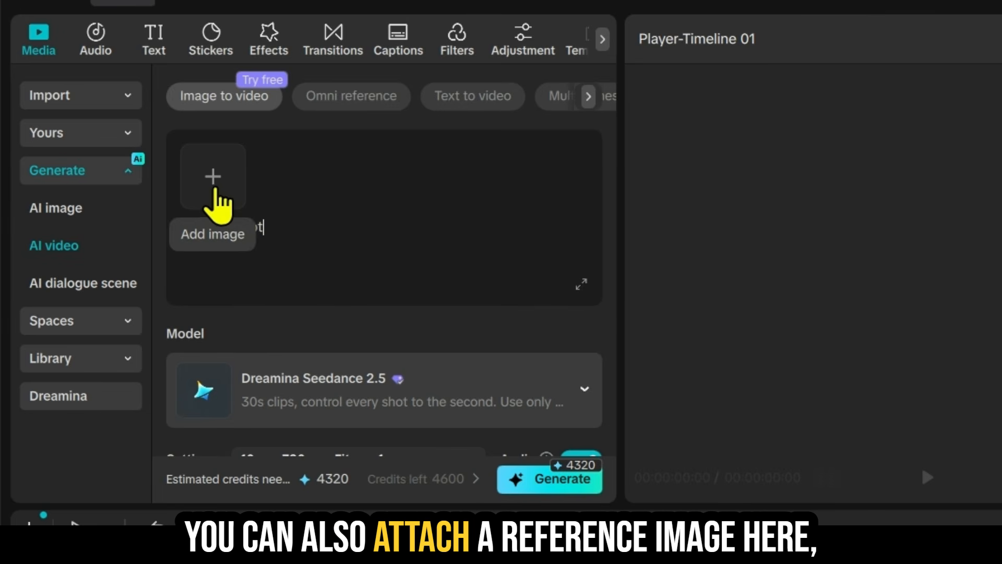
Configure the AI video settings to a 5-second duration, 1080p resolution and a single generation
scroll(261, 245, "down", 1)
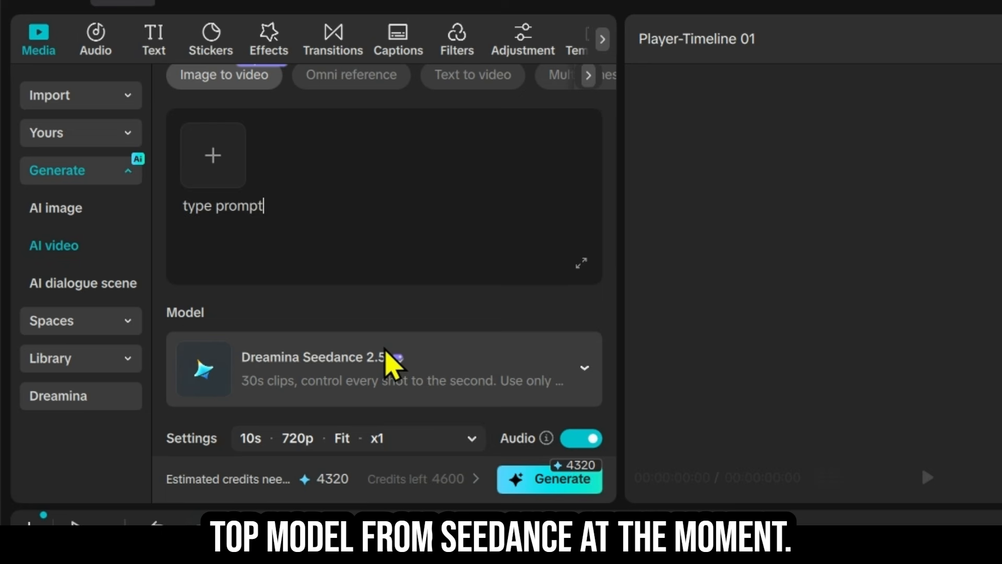
scroll(470, 446, "down", 1)
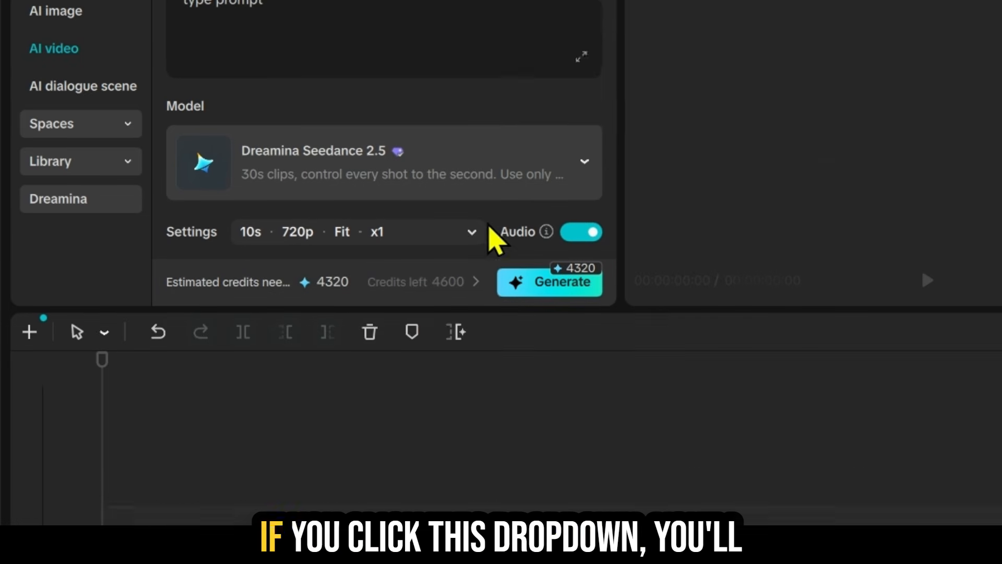
left_click(472, 232)
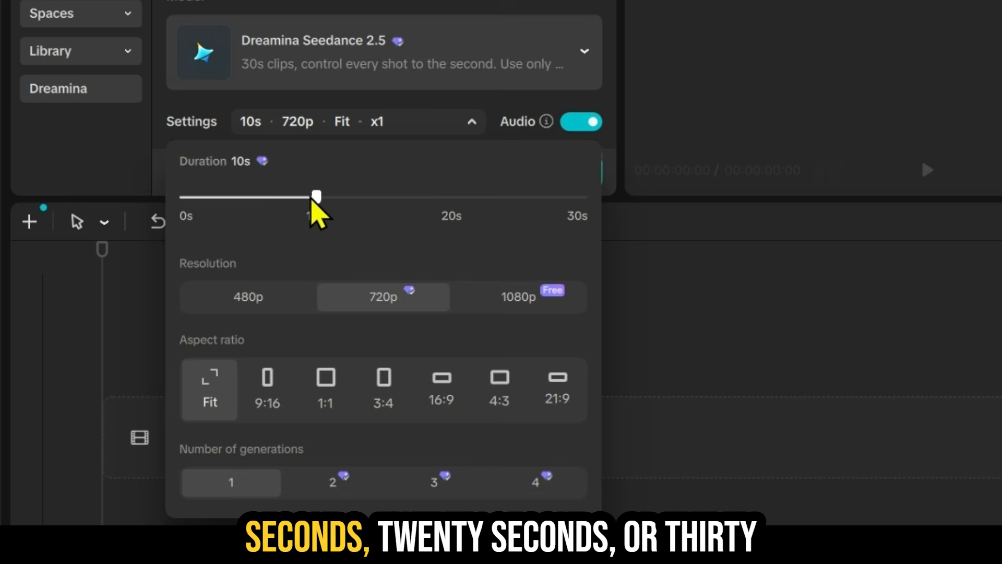
left_click_drag(313, 201, 253, 201)
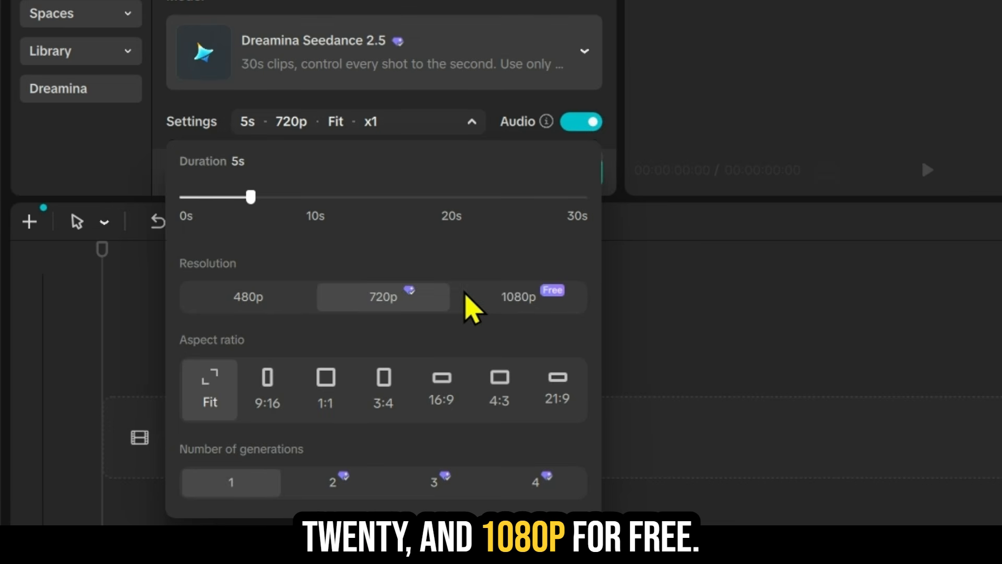
left_click(501, 301)
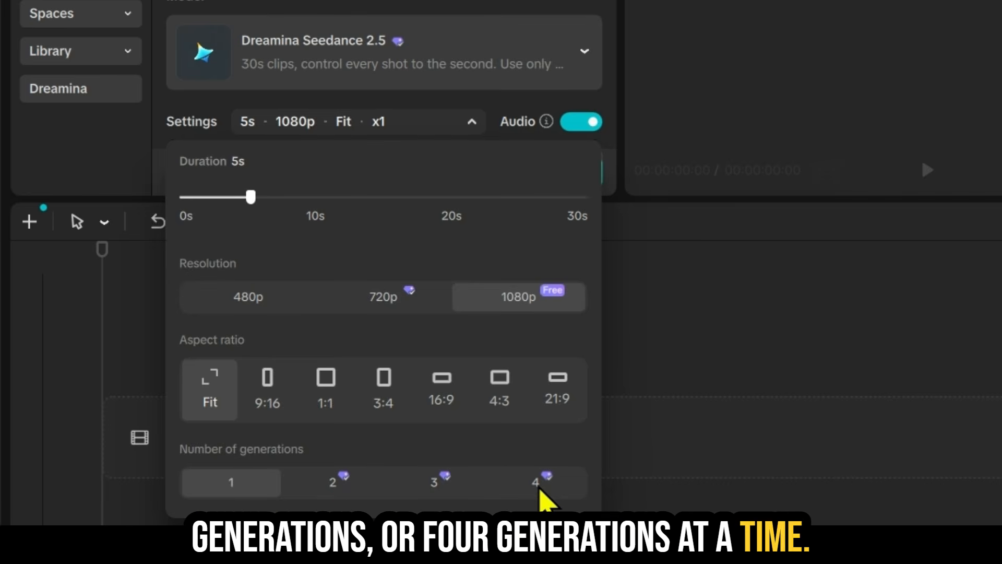
left_click(539, 490)
left_click(247, 479)
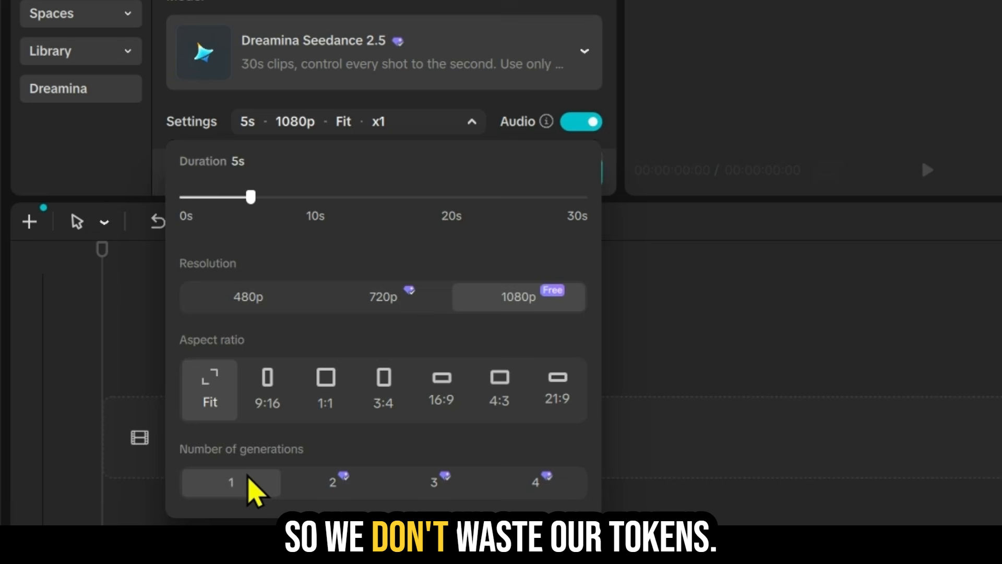
left_click(612, 92)
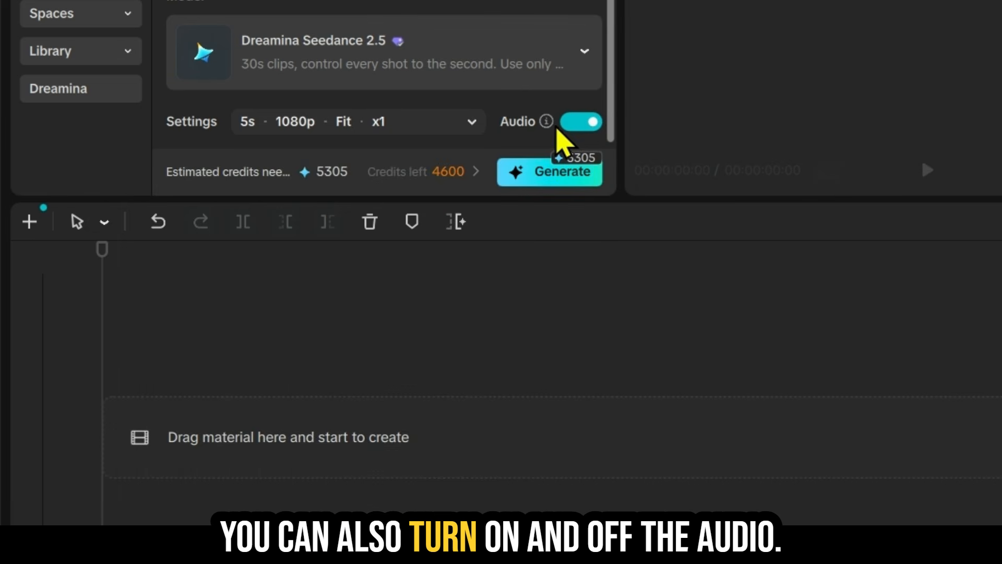
Turn audio generation for the AI video off and back on
left_click(585, 123)
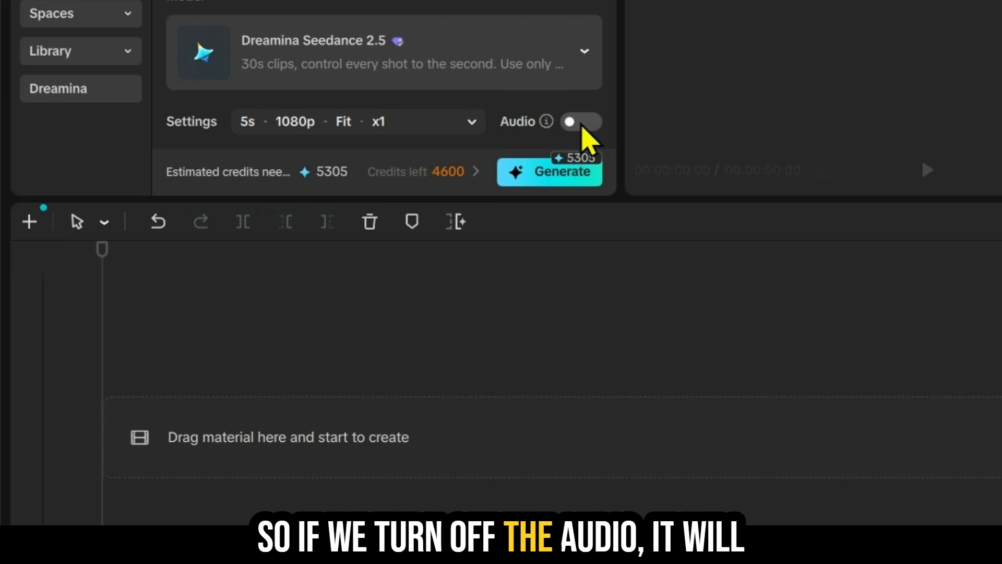
mouse_move(547, 125)
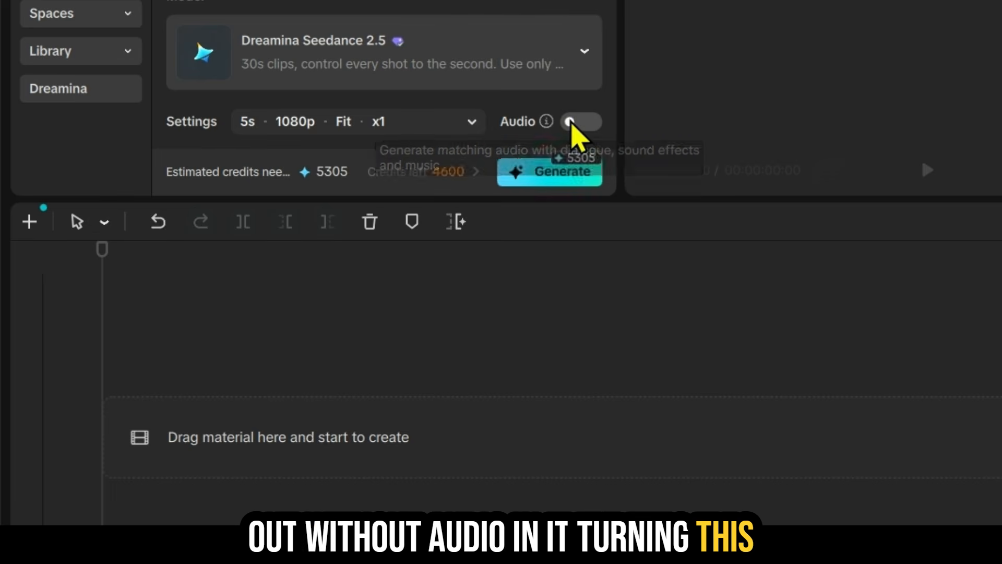
left_click(572, 123)
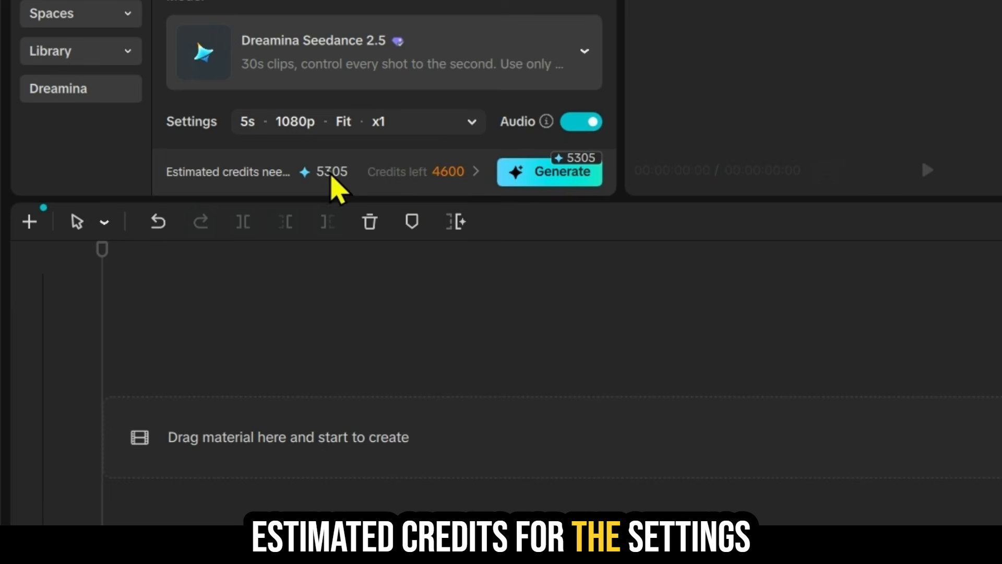
Set the AI video's resolution to 720p
left_click(436, 125)
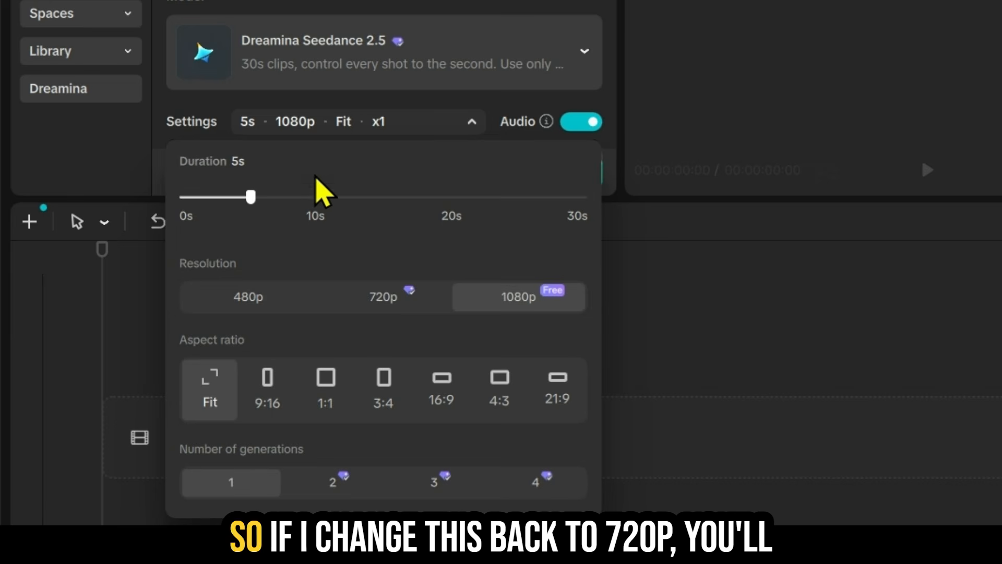
left_click(374, 296)
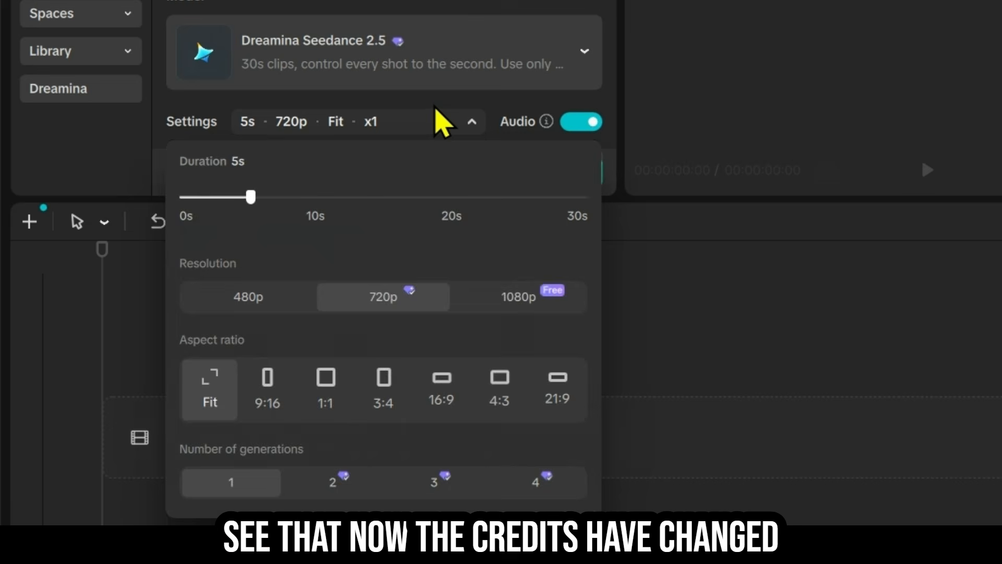
left_click(440, 124)
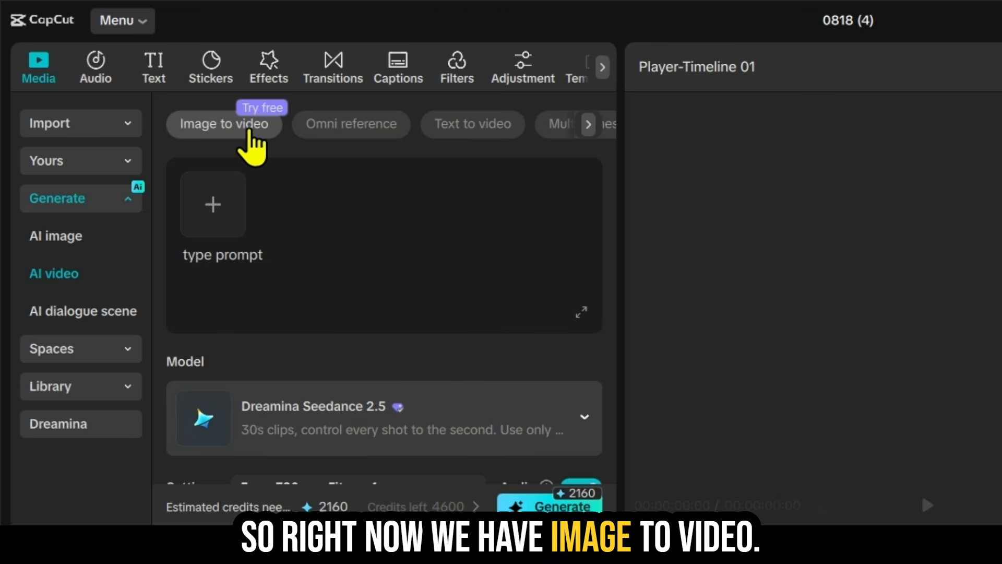
Compare the Omni reference, Text to video and Multiframes generation modes with their inputs and models
left_click(345, 125)
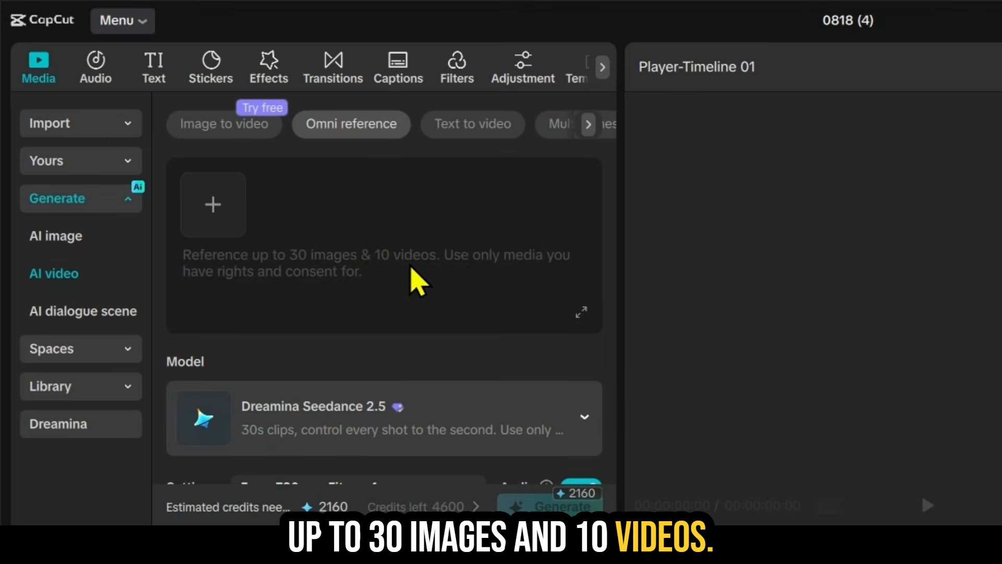
left_click(468, 130)
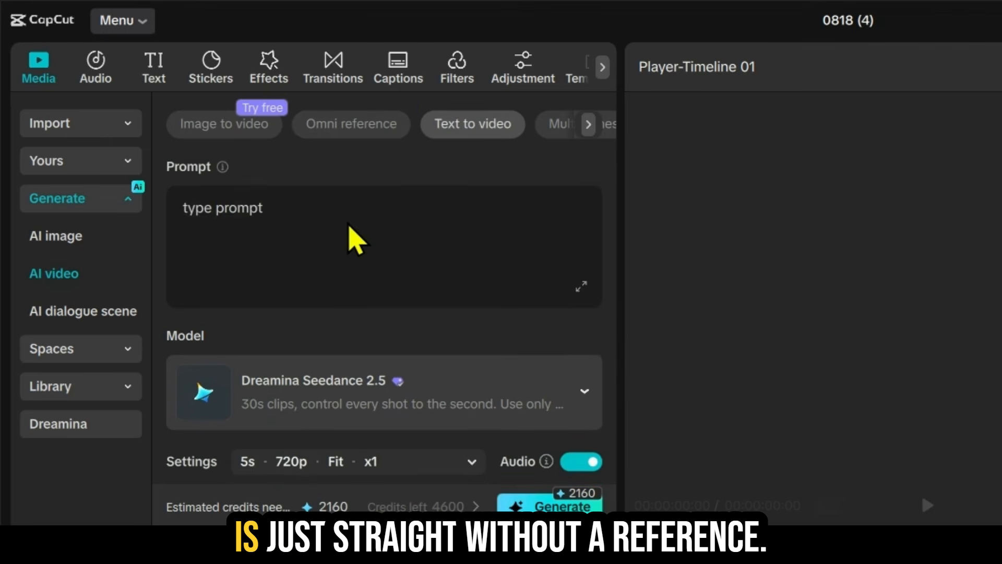
left_click(558, 123)
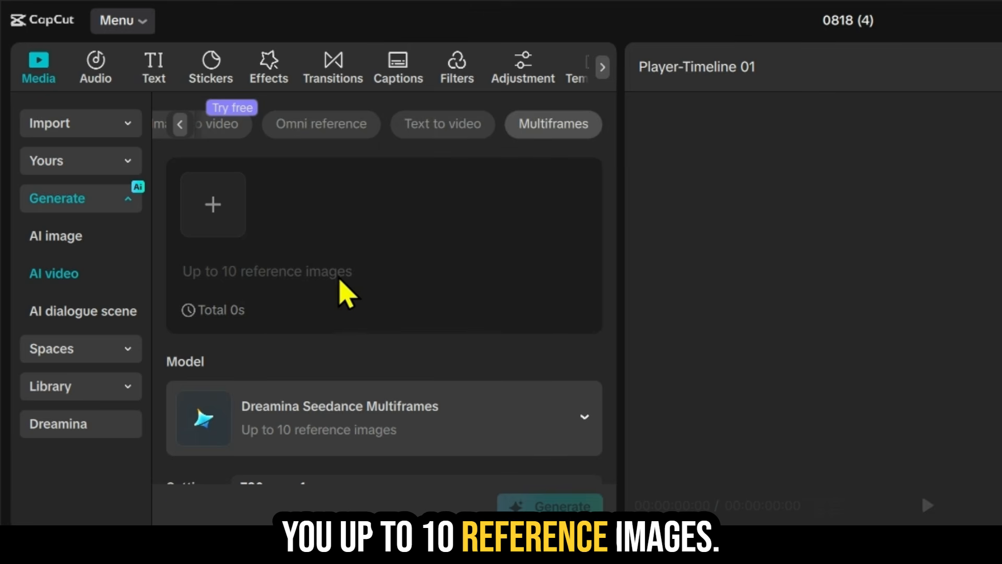
left_click(345, 125)
left_click(529, 137)
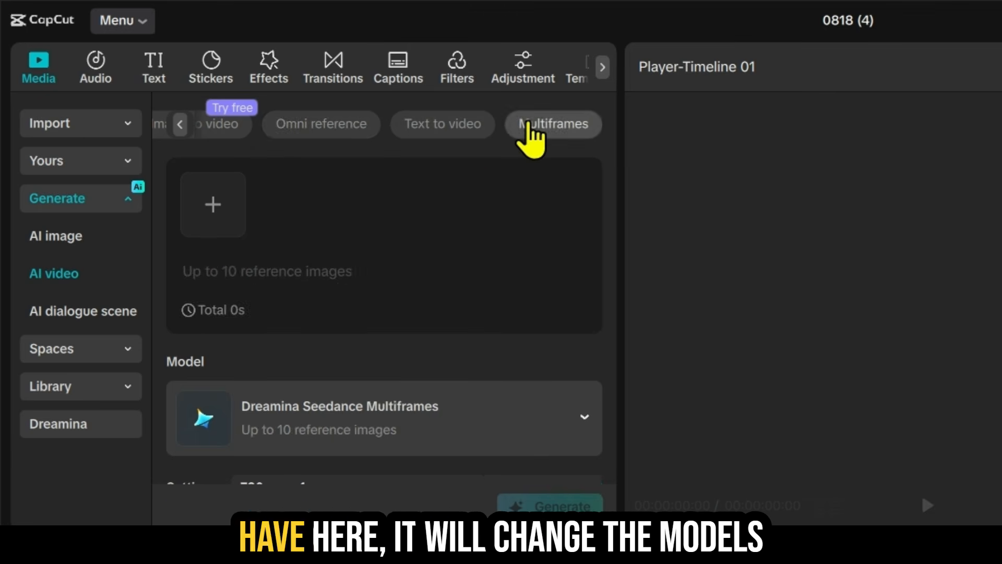
Check which models and settings are available for the Multiframes generation mode
left_click(489, 418)
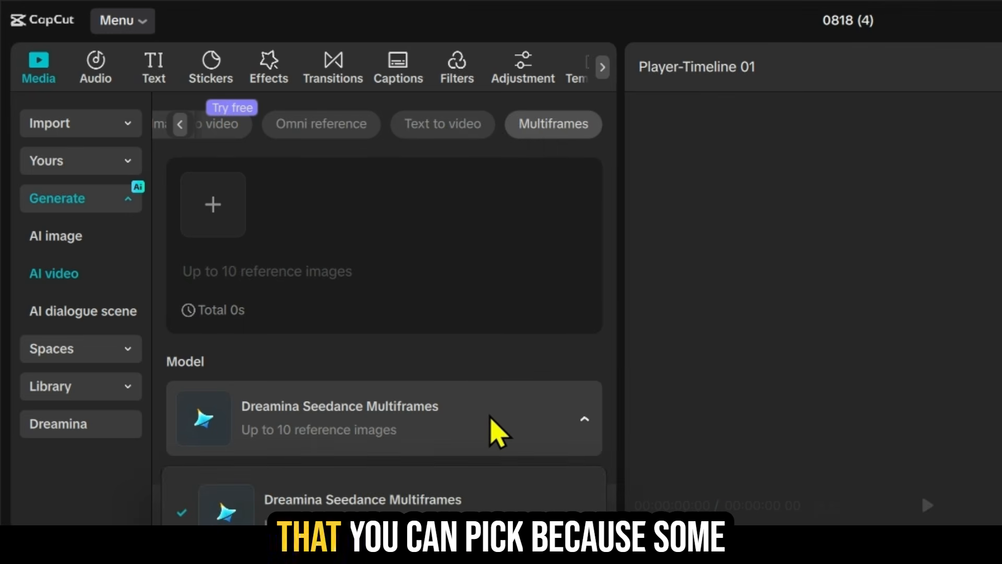
left_click(491, 418)
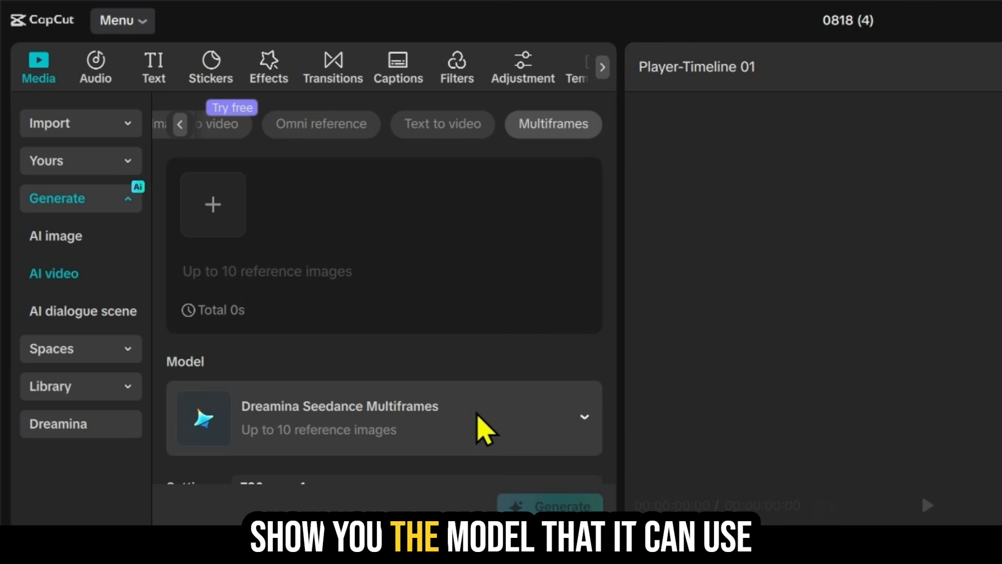
left_click(483, 432)
left_click(355, 485)
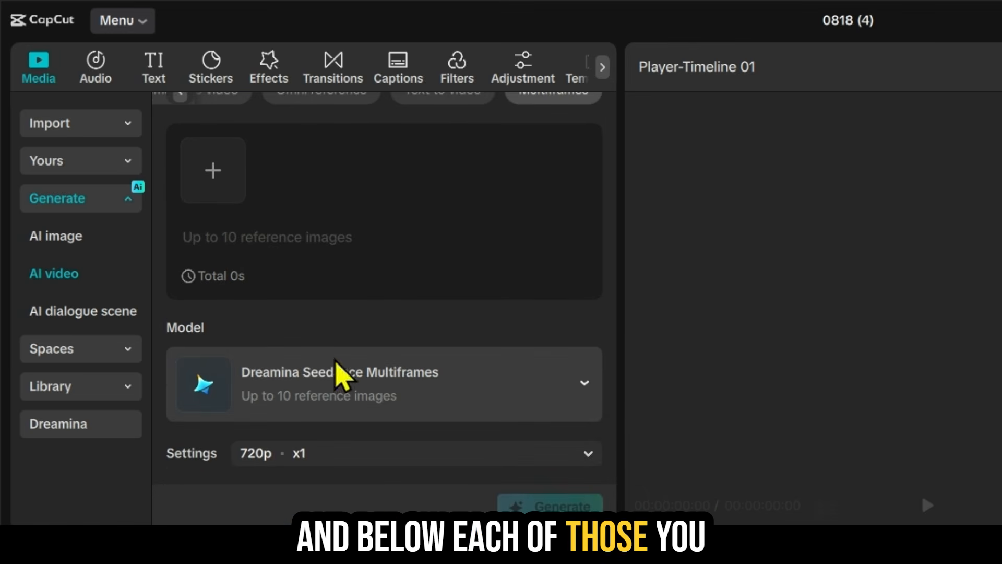
scroll(425, 308, "up", 1)
Switch the AI video generator to Image to video mode and clear the placeholder text from its prompt
left_click(245, 128)
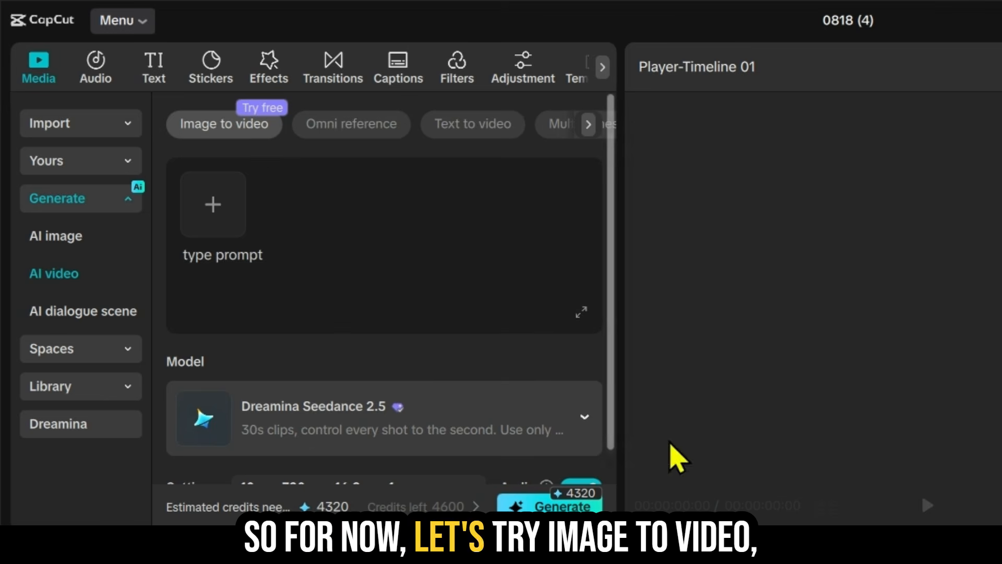
left_click(255, 267)
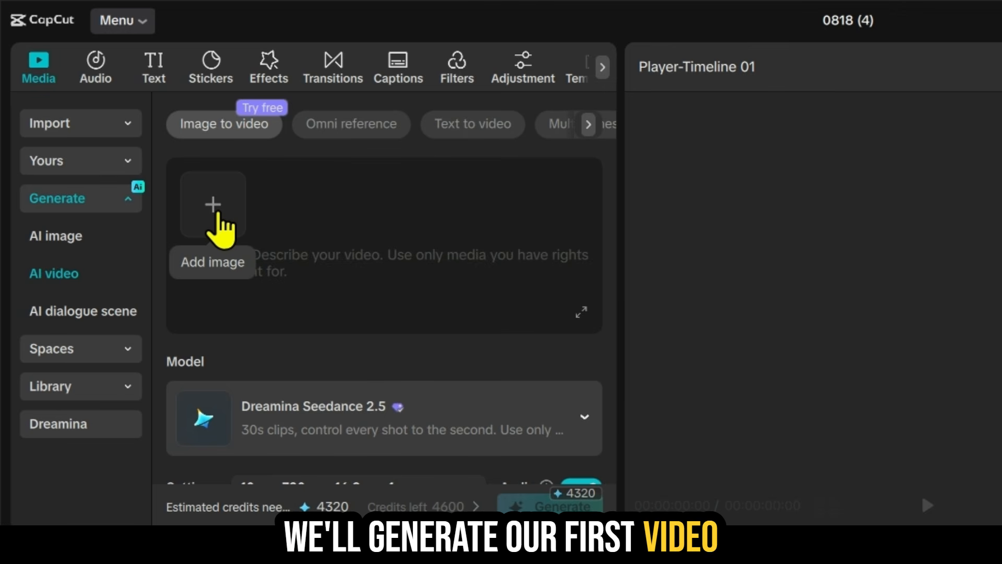
scroll(210, 276, "down", 1)
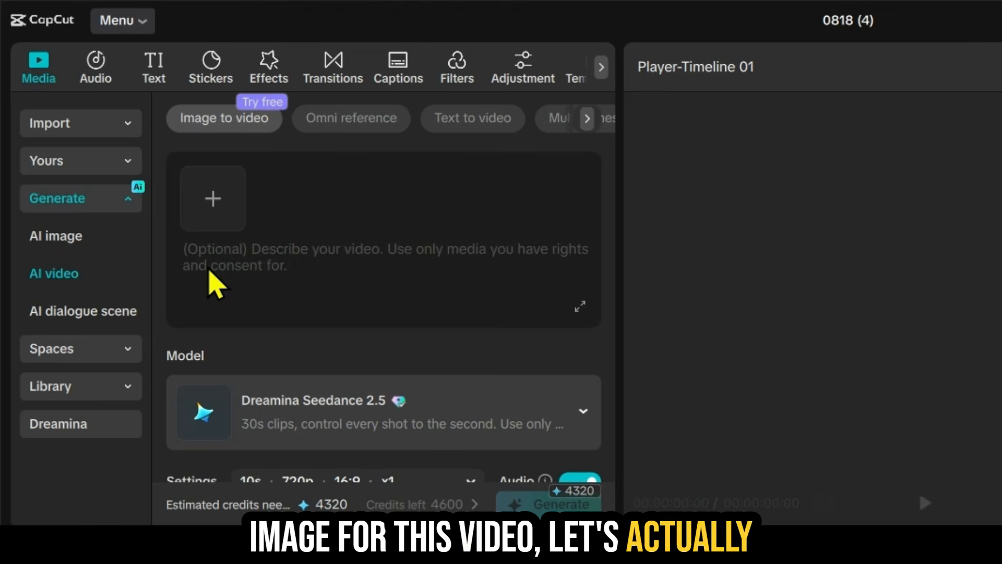
Switch to AI image generation and review the prompt describing a brown bear on a small rocket powered vehicle
left_click(78, 237)
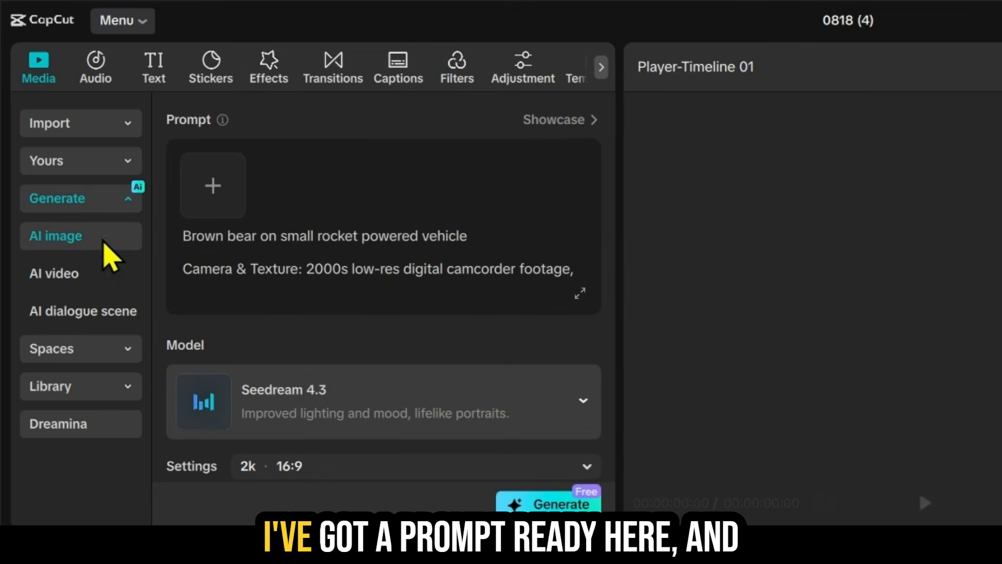
left_click(205, 245)
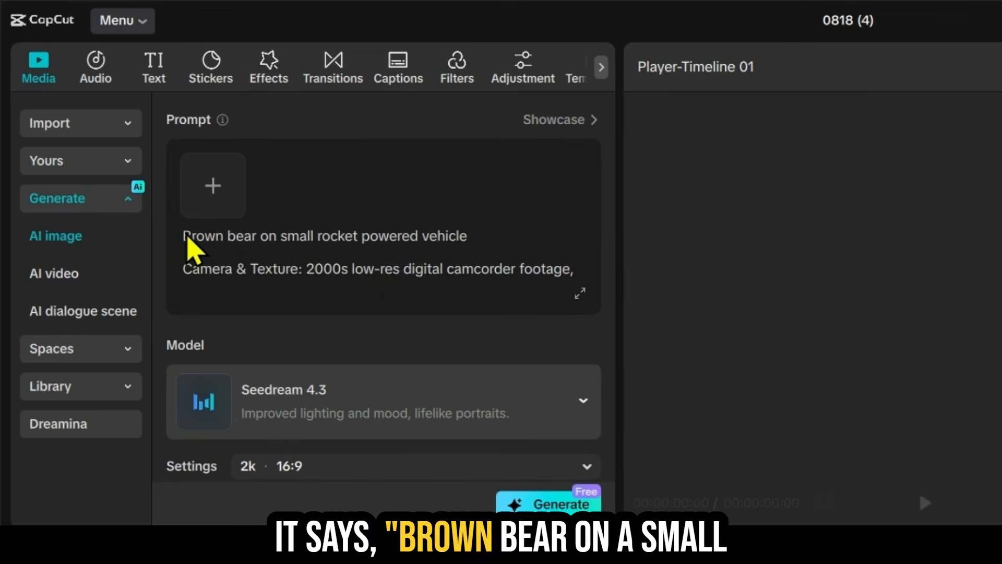
left_click_drag(187, 236, 493, 236)
key("BackSpace")
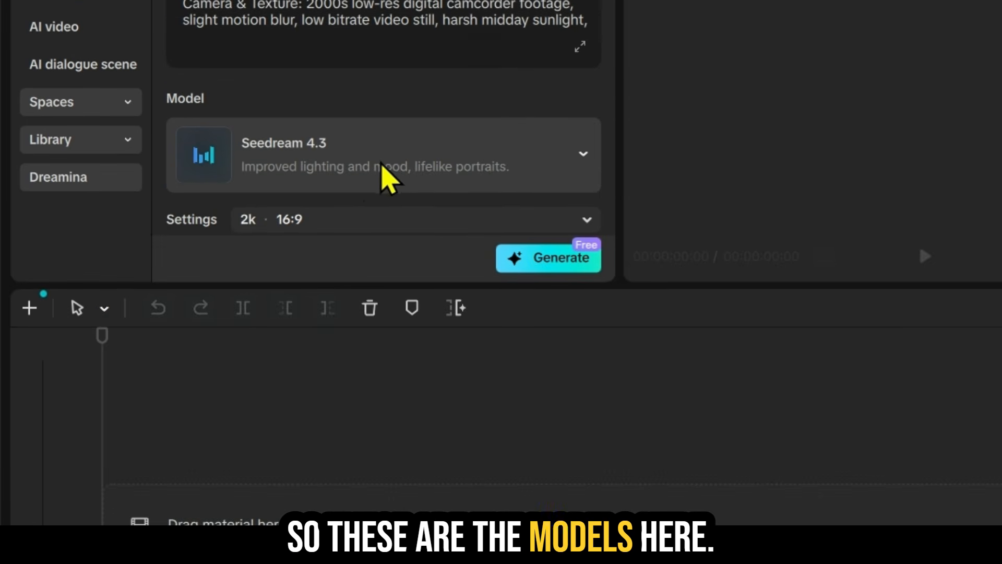
Look through the available AI image models, keeping Seedream 4.3 as the selected model
left_click(387, 162)
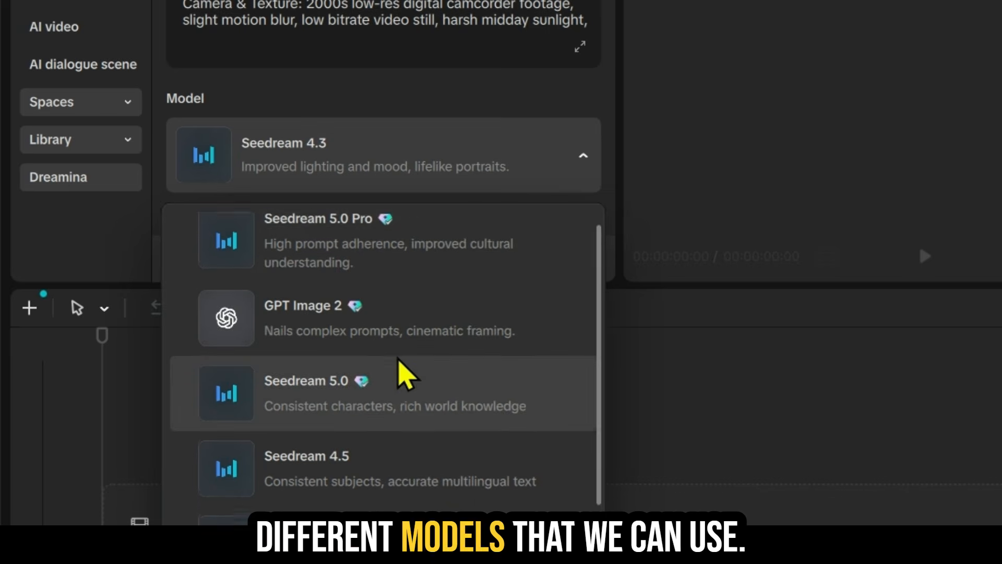
scroll(402, 373, "down", 1)
scroll(402, 370, "up", 1)
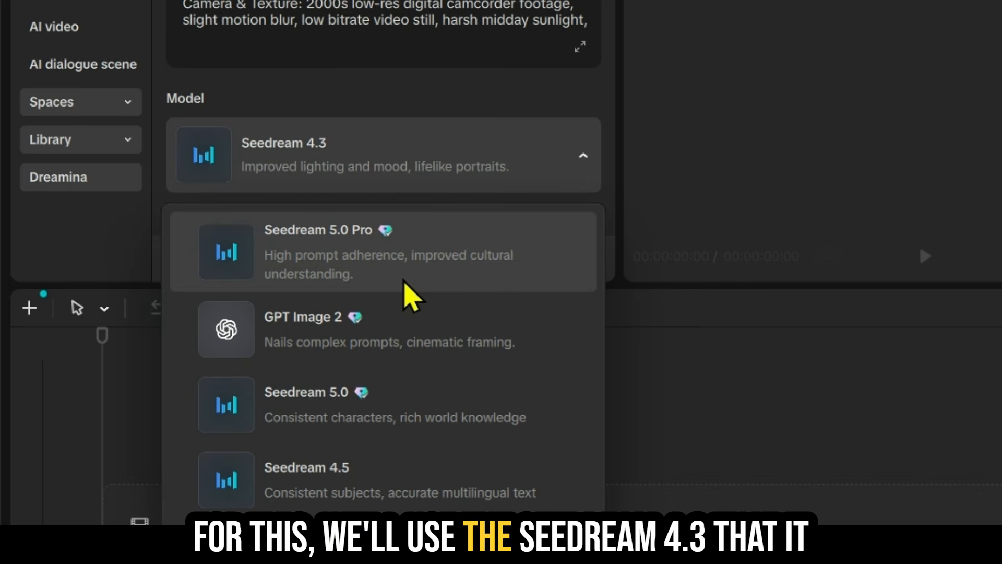
left_click(379, 177)
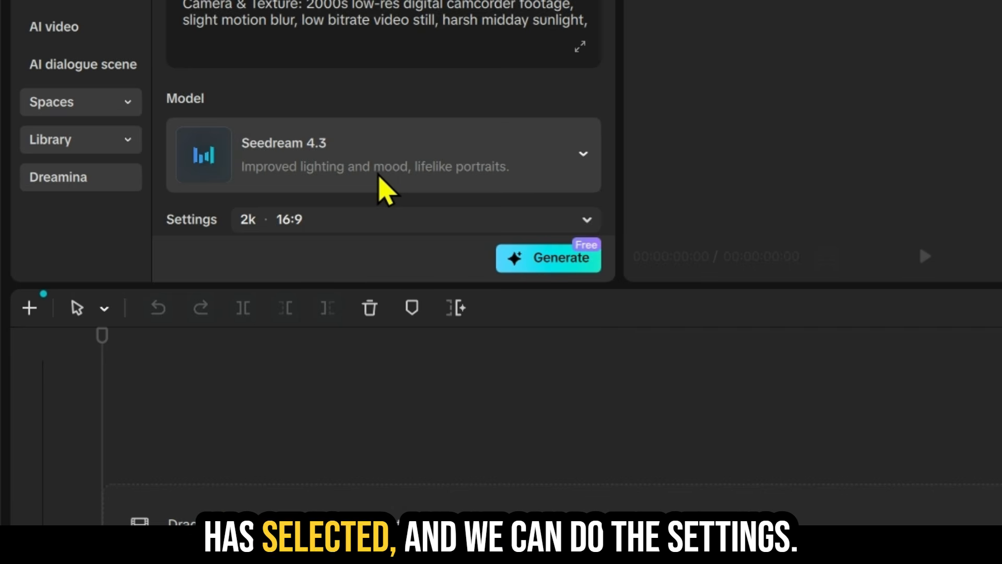
scroll(379, 176, "down", 1)
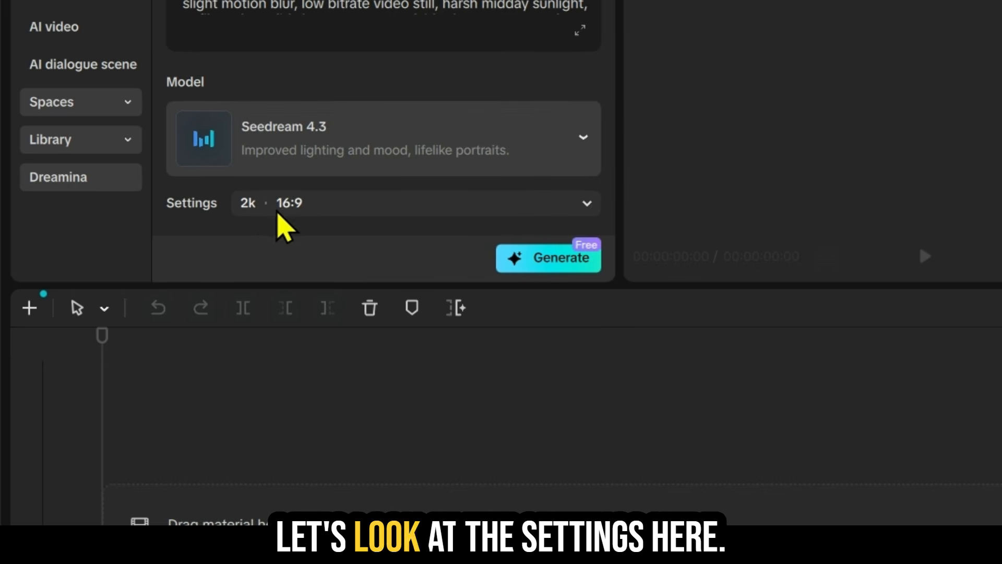
Check the resolution and aspect ratio options and generate the bear images with Seedream 4.3 at 2k and 16:9
left_click(351, 205)
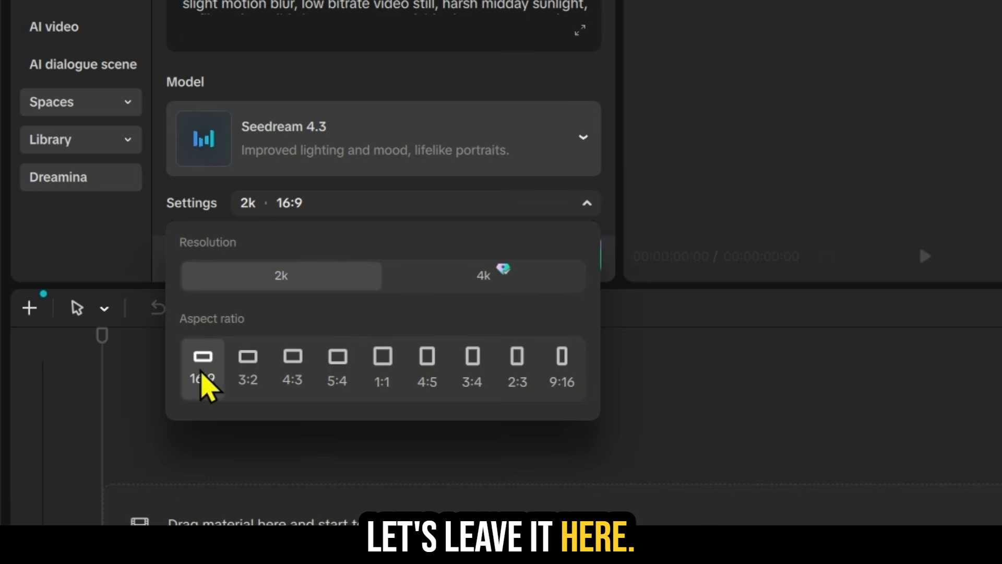
left_click(285, 84)
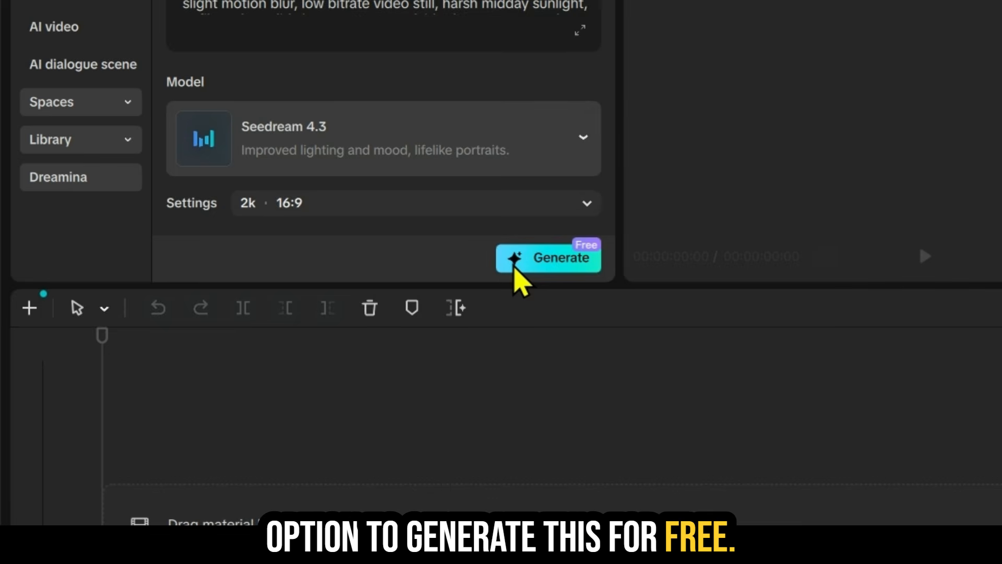
left_click(515, 268)
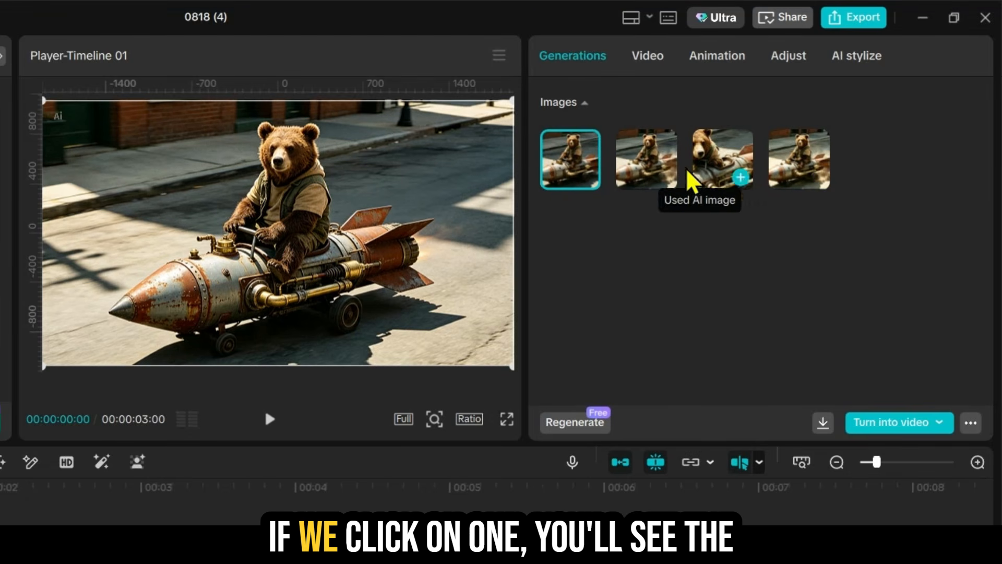
Preview the four generated bear images in turn to compare them
left_click(658, 174)
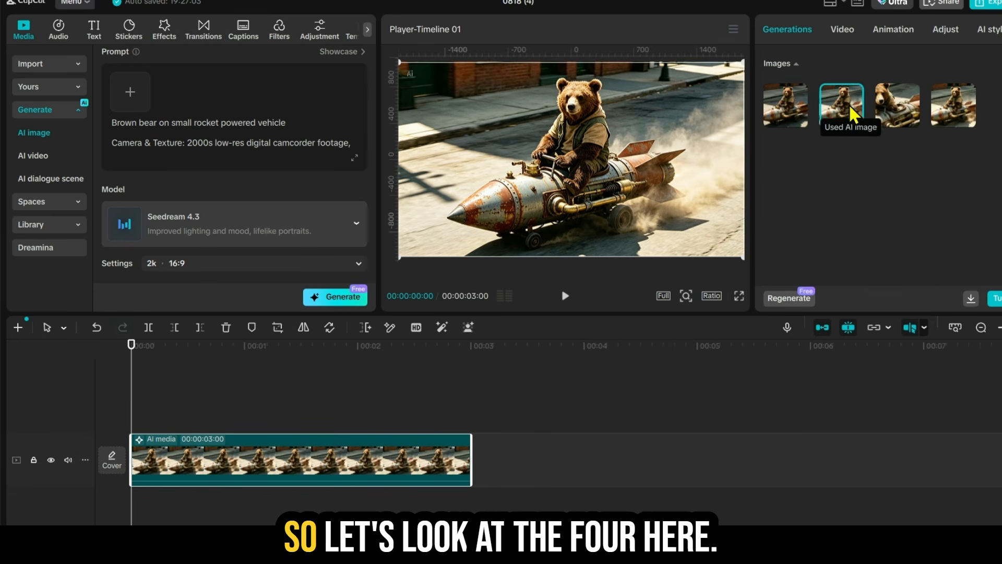
left_click(890, 112)
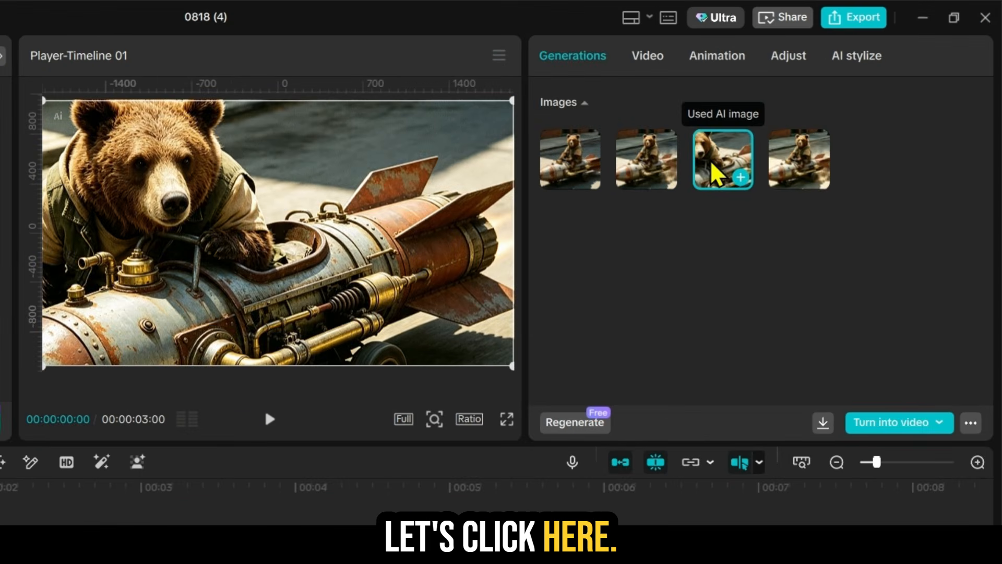
left_click(788, 162)
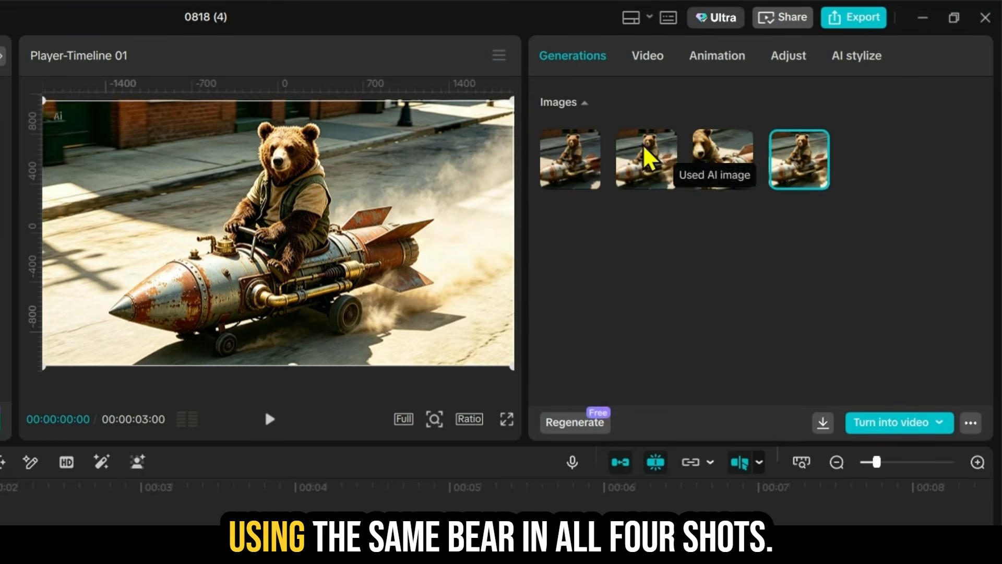
left_click(577, 157)
left_click(636, 166)
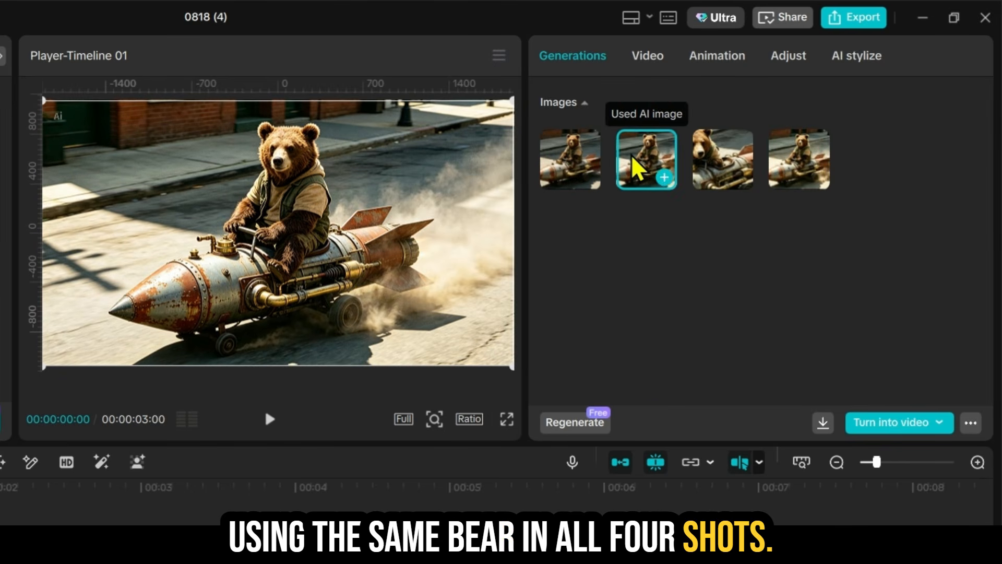
left_click(777, 155)
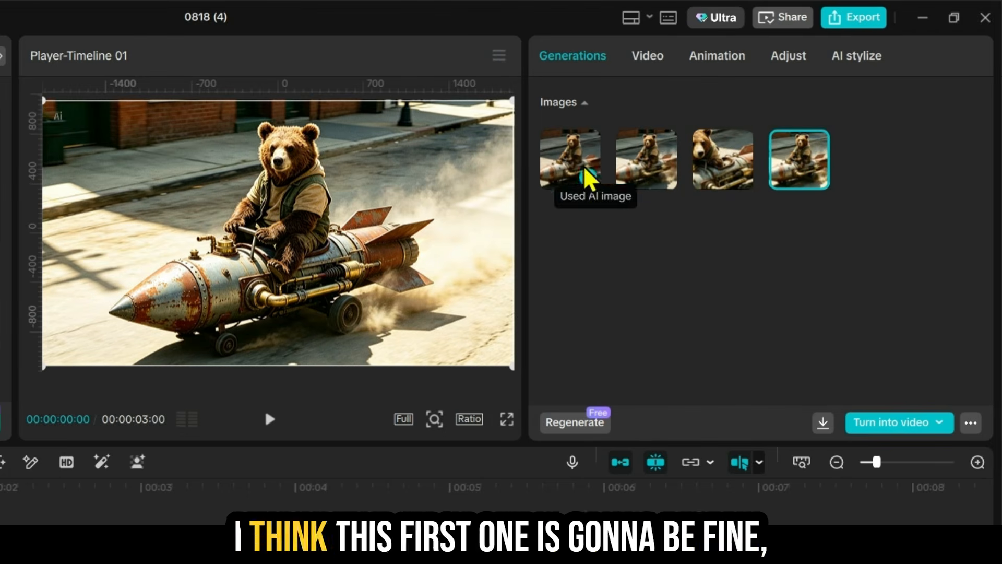
Choose the first generated bear image and download it to the computer
left_click(564, 153)
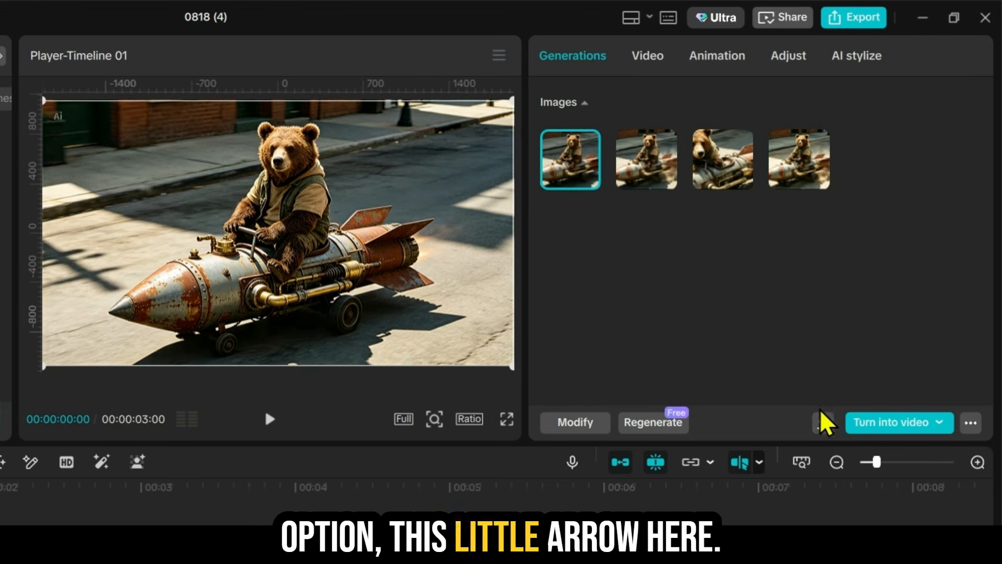
left_click(823, 423)
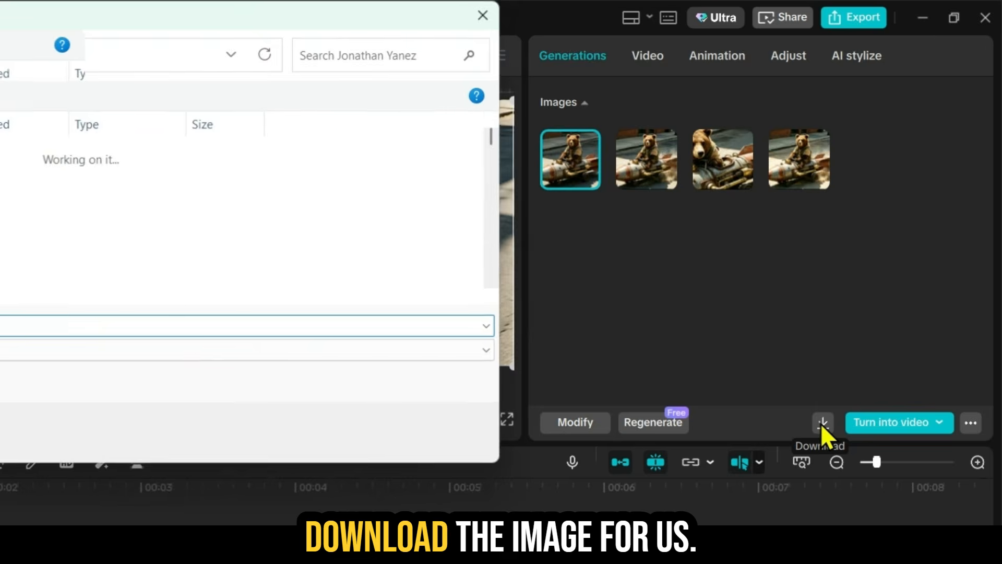
left_click(362, 437)
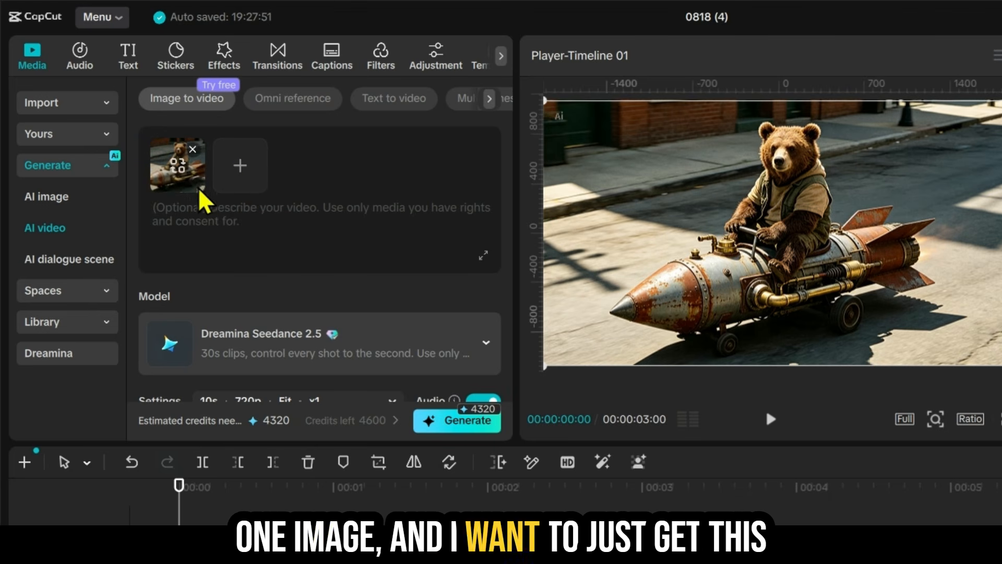
Paste the bear prompt for the video and extend its first line with "causing havoc as he rides through the neighborhood"
left_click(211, 230)
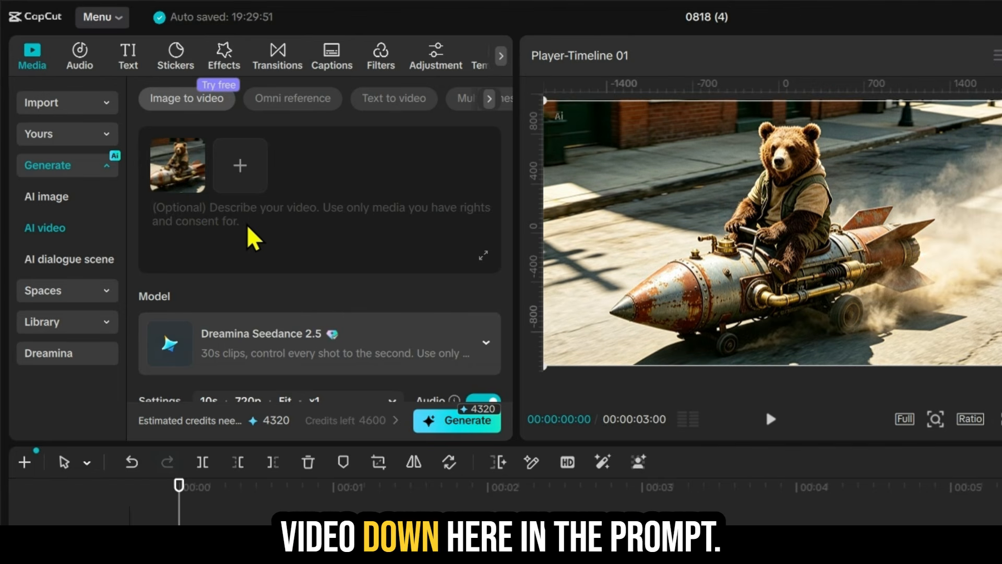
key("ctrl+v")
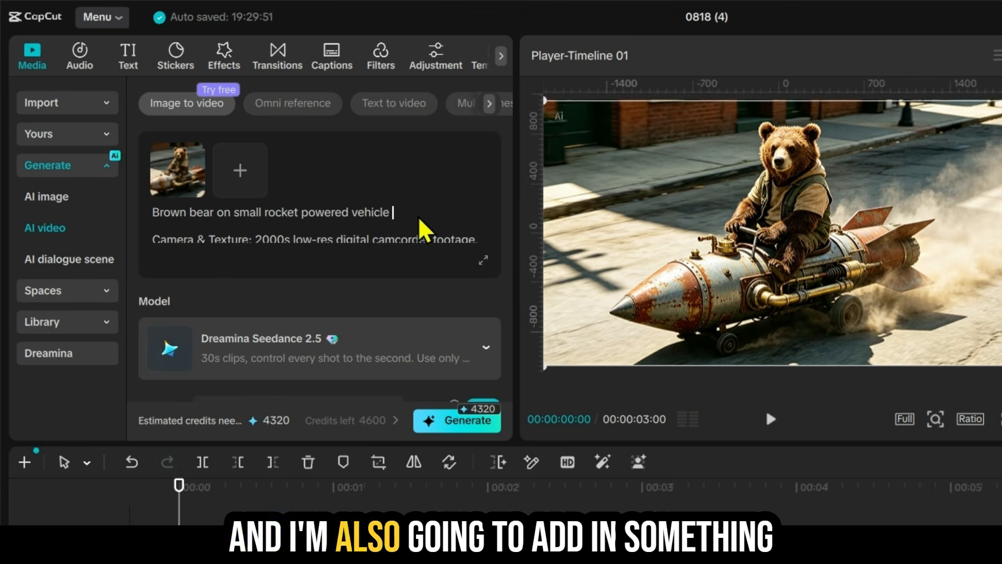
key("BackSpace")
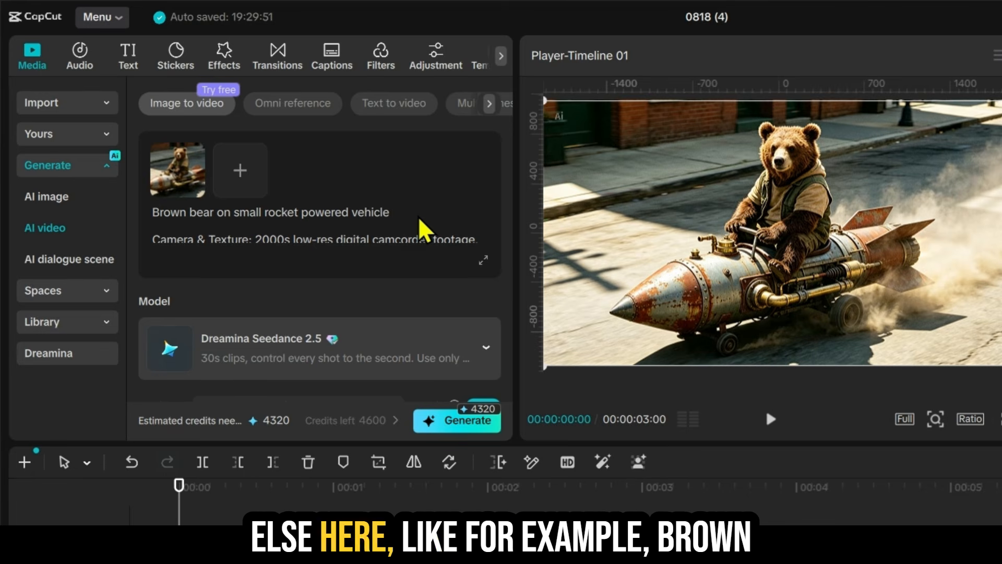
type(",")
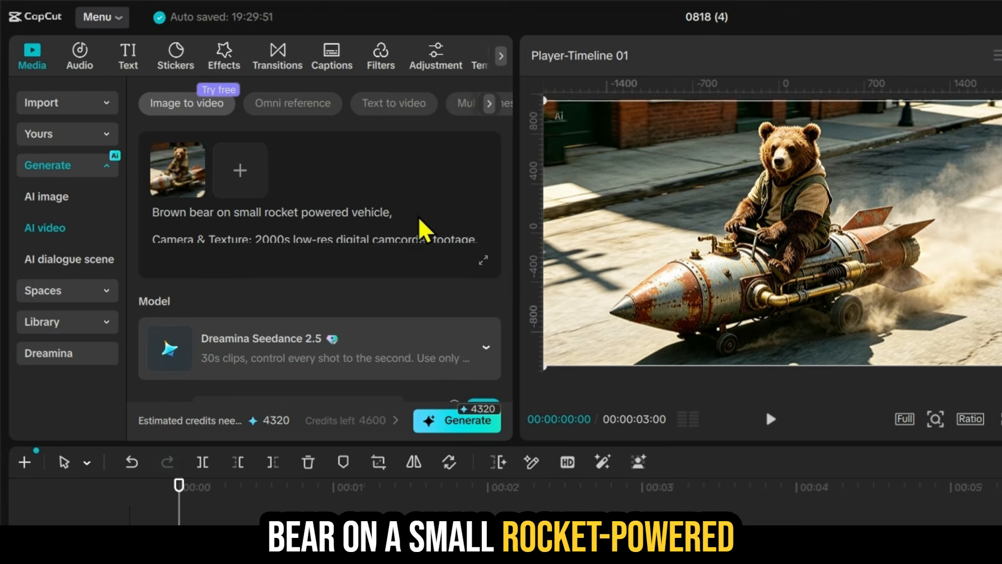
key("BackSpace")
type("causing")
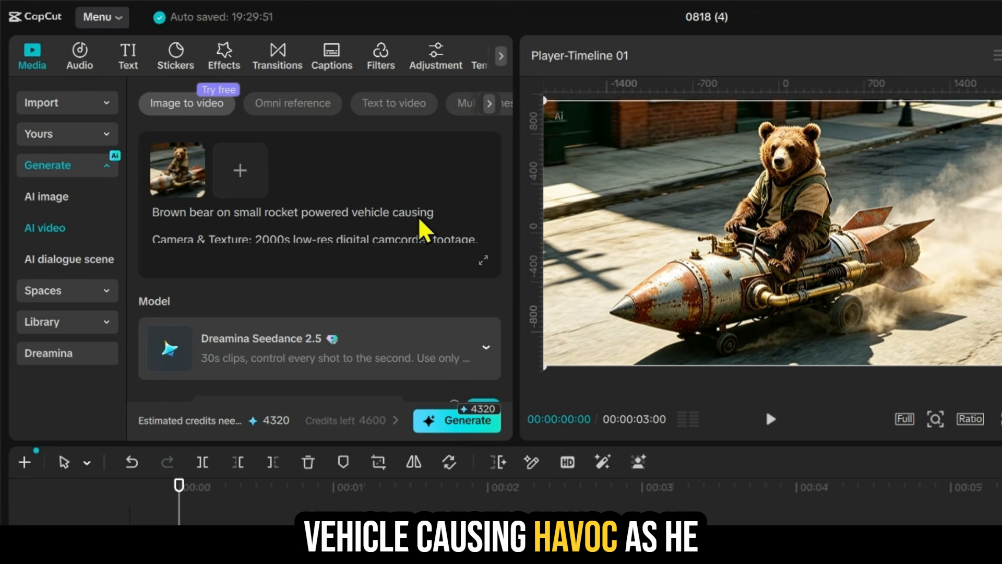
type(" havoc as he rid")
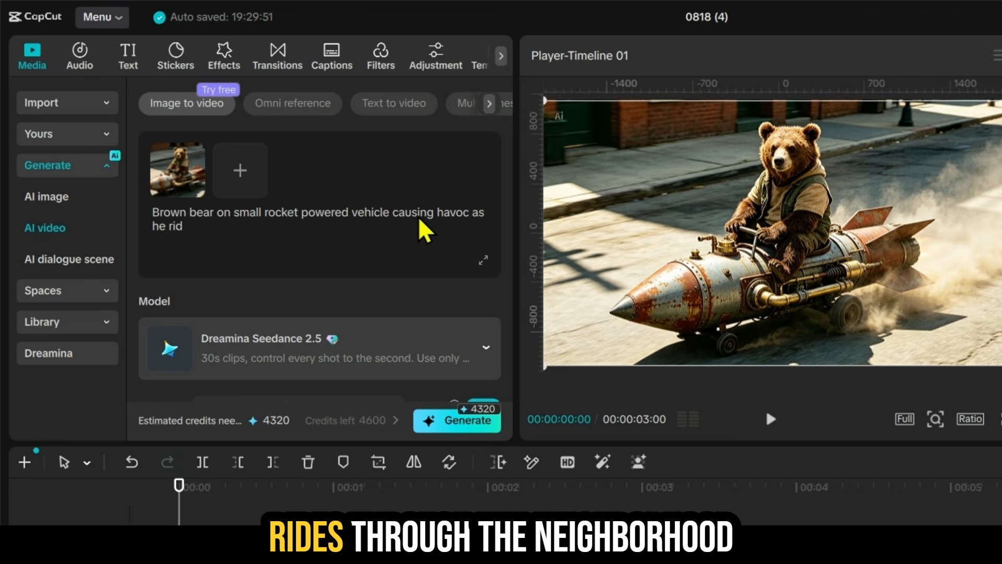
type("es through the neighborhood")
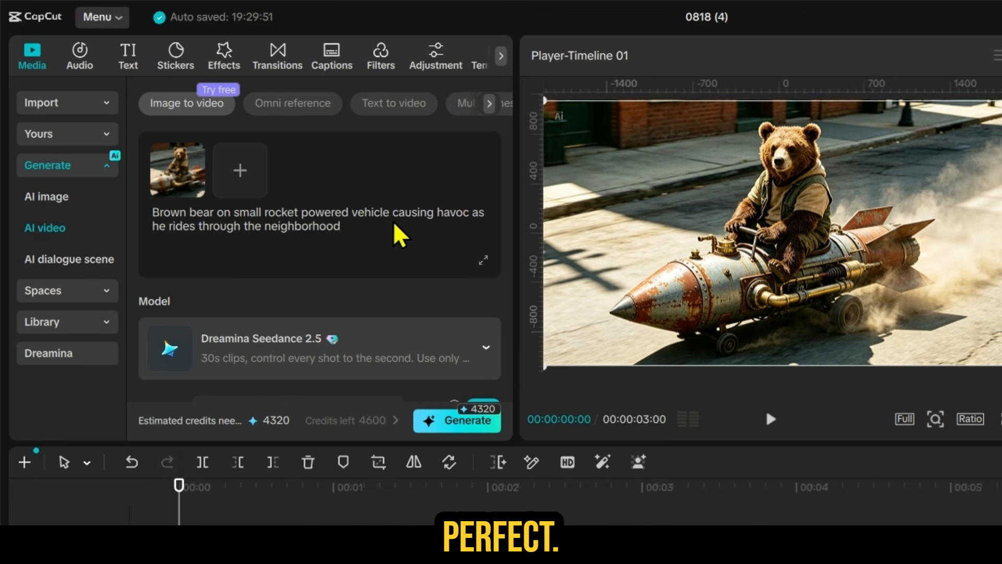
Try the Dreamina Seedance 2.0 Fast model for the video and return to Dreamina Seedance 2.5
scroll(394, 223, "down", 1)
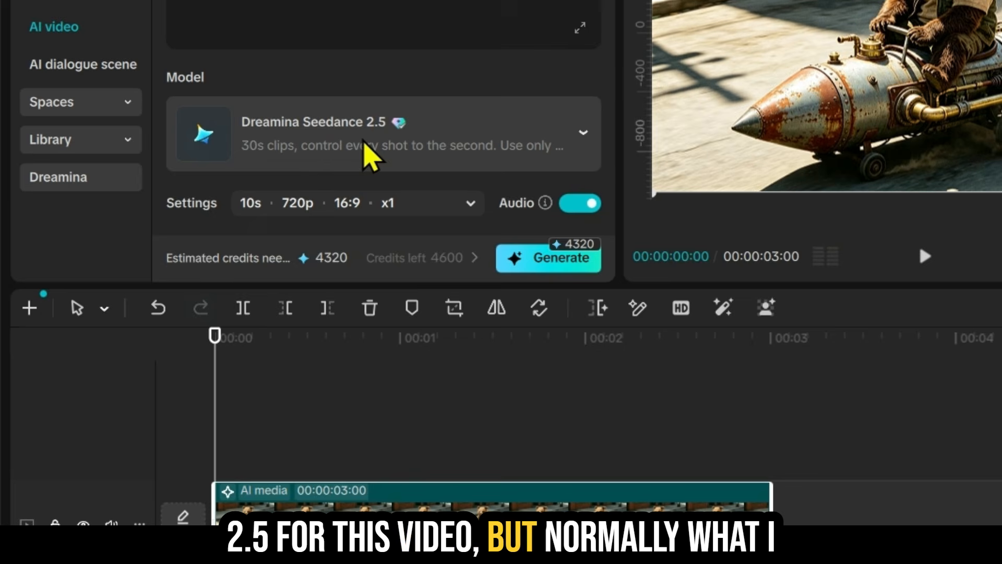
left_click(364, 142)
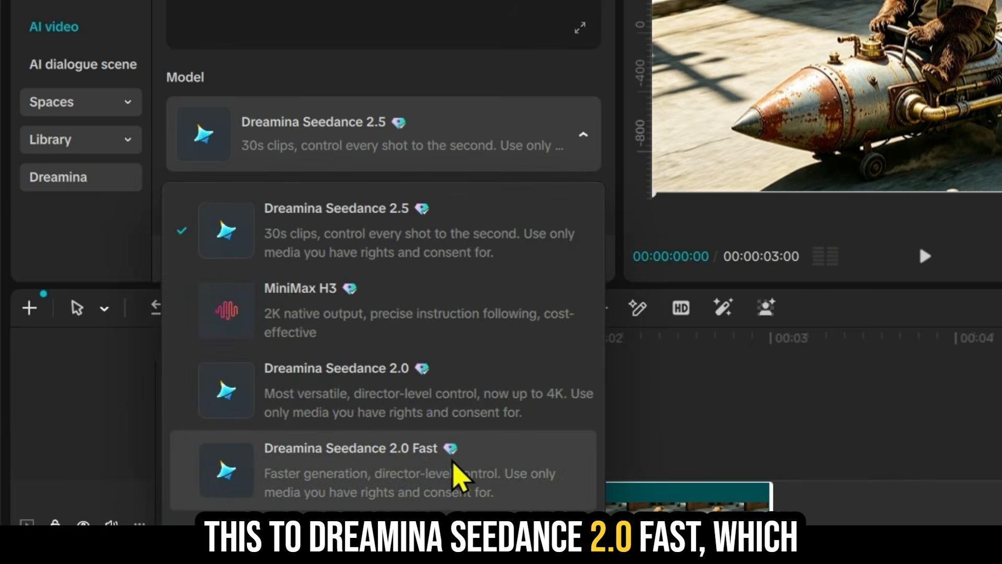
left_click(459, 475)
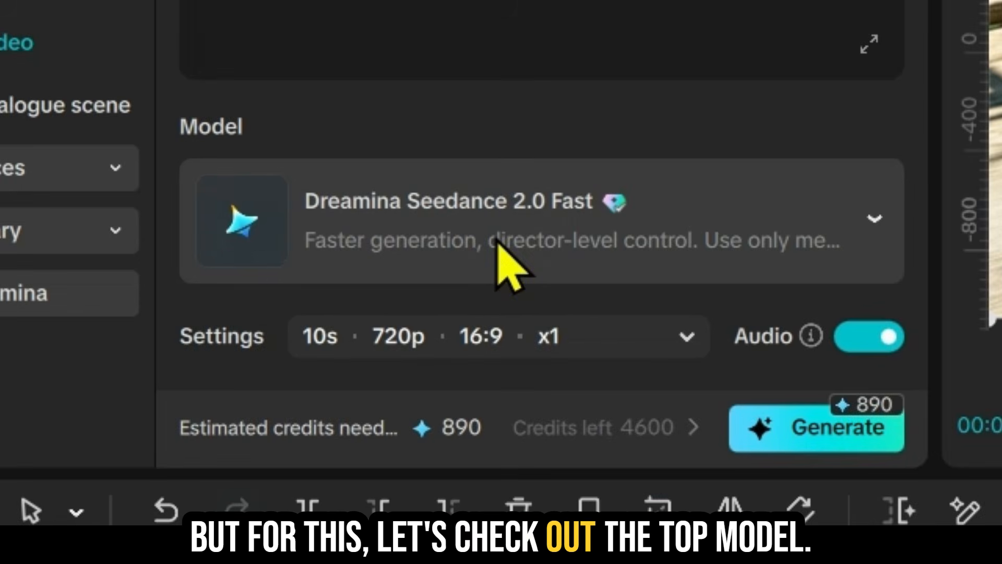
left_click(497, 243)
left_click(464, 401)
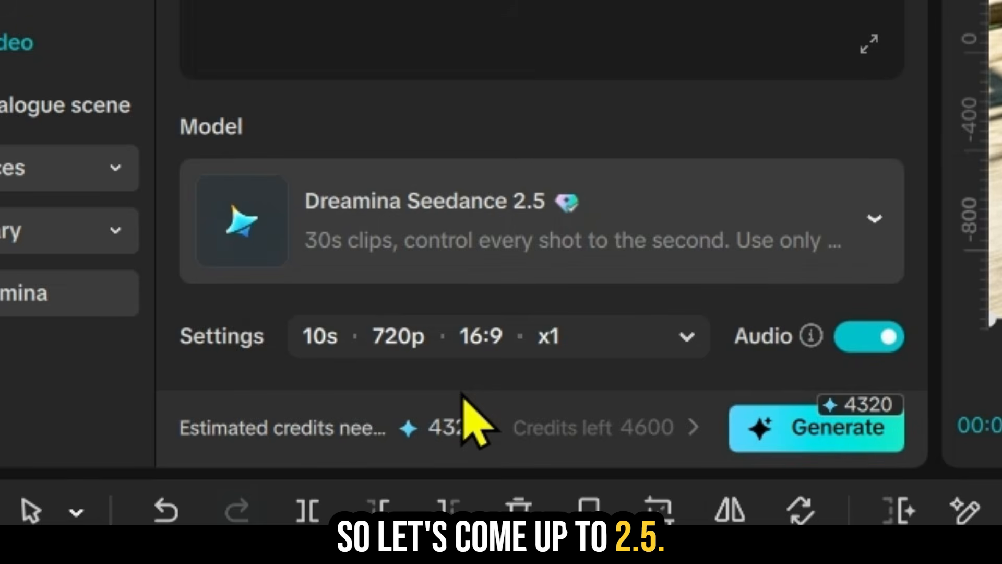
Set the video duration to 5s and generate the Dreamina Seedance 2.5 video, accepting the credit use
left_click(349, 337)
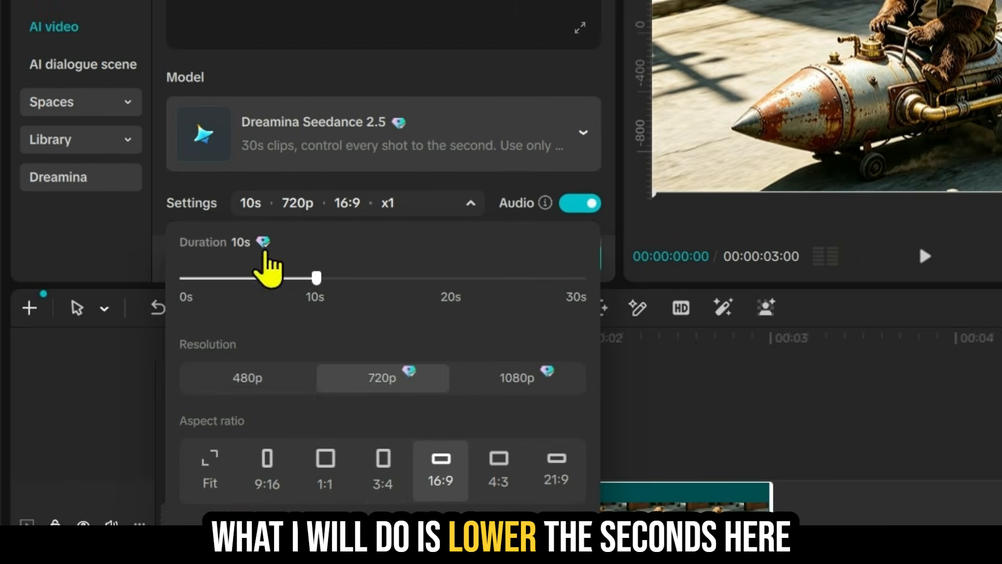
left_click(252, 279)
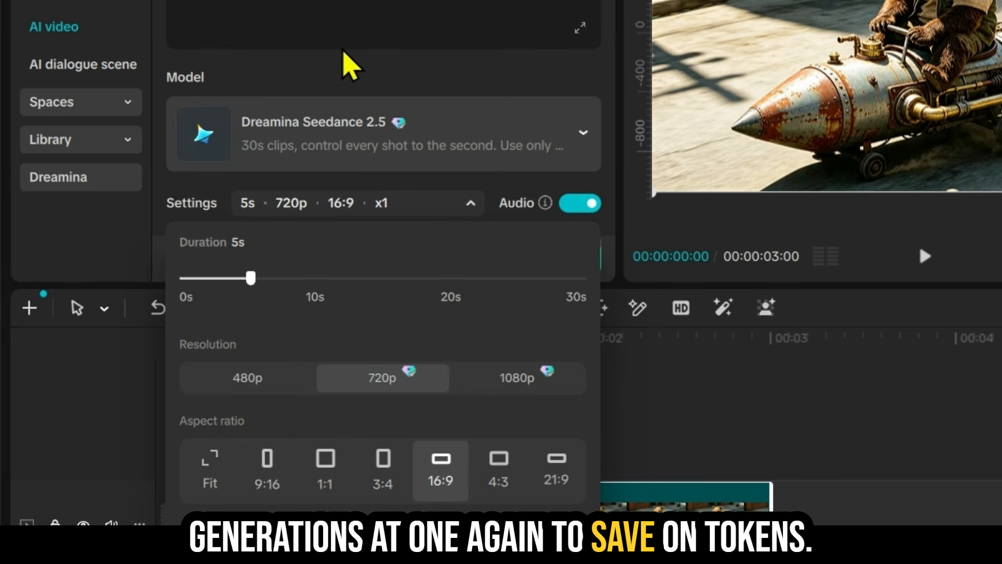
left_click(334, 66)
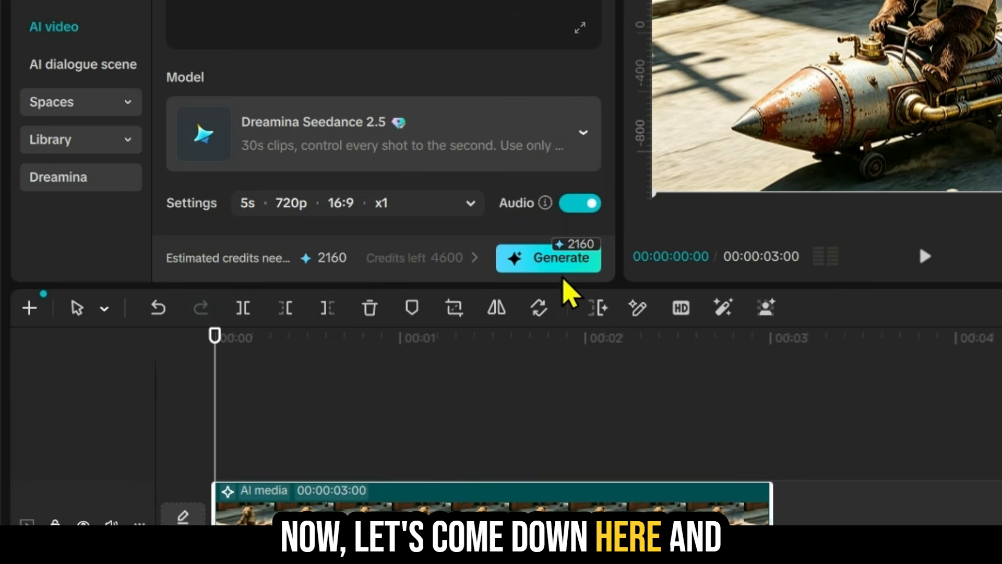
left_click(552, 260)
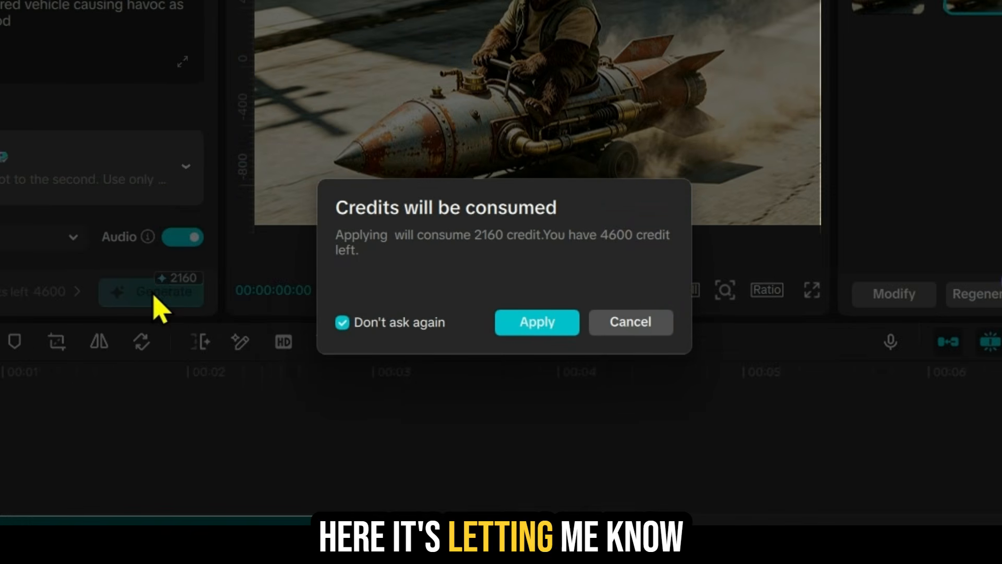
left_click(537, 322)
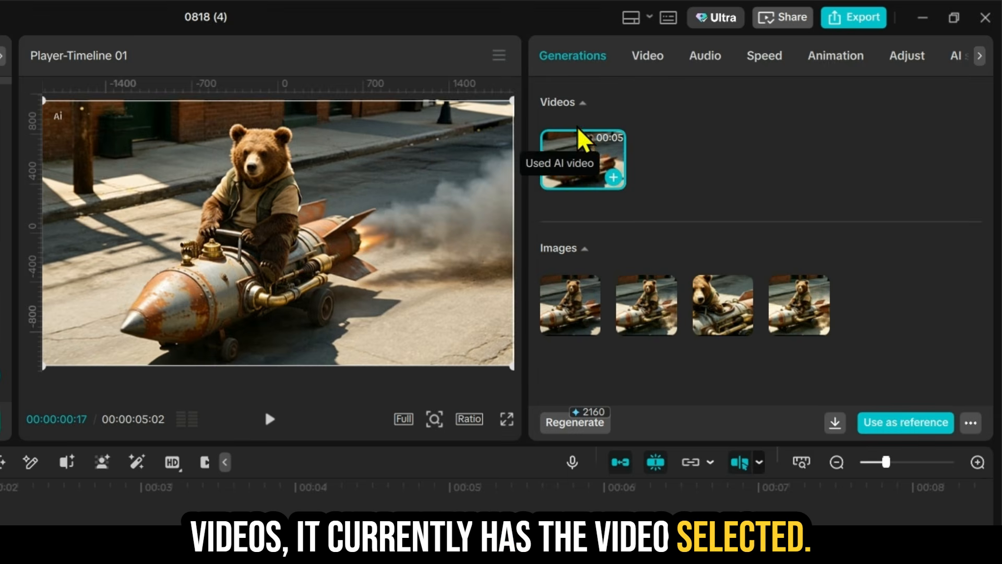
Download the generated bear video to the computer and bring the remaining media categories into view
left_click(830, 422)
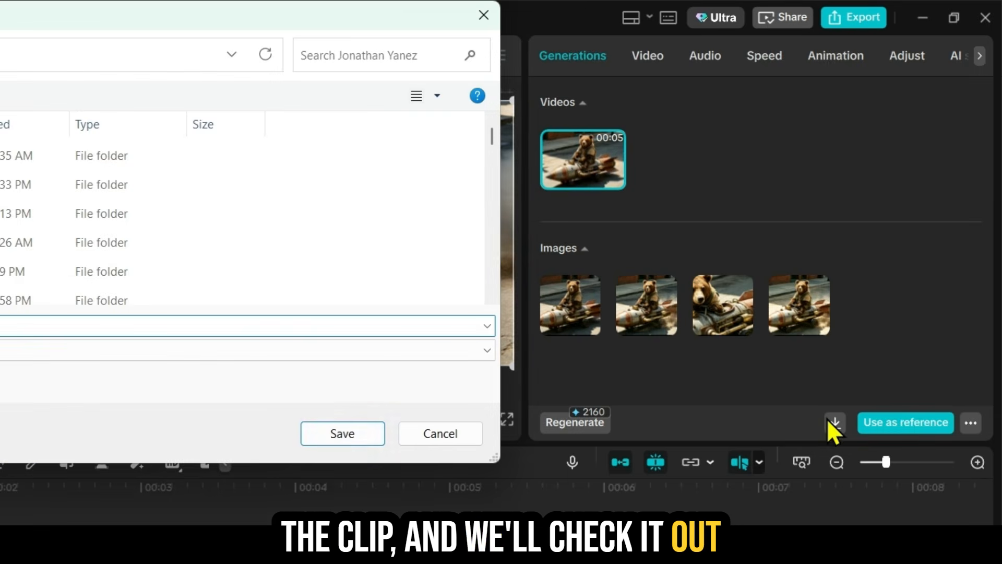
left_click(324, 431)
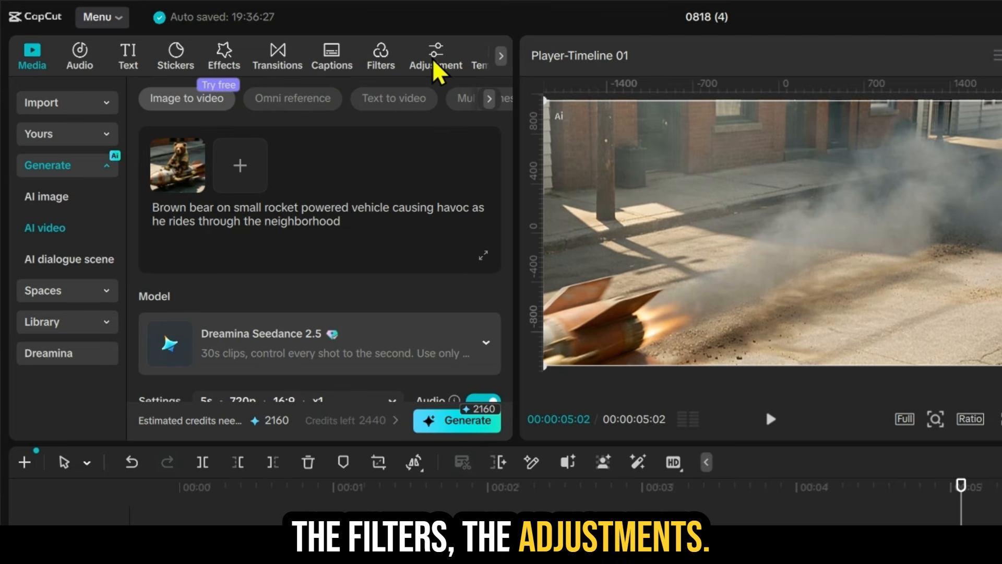
left_click(500, 57)
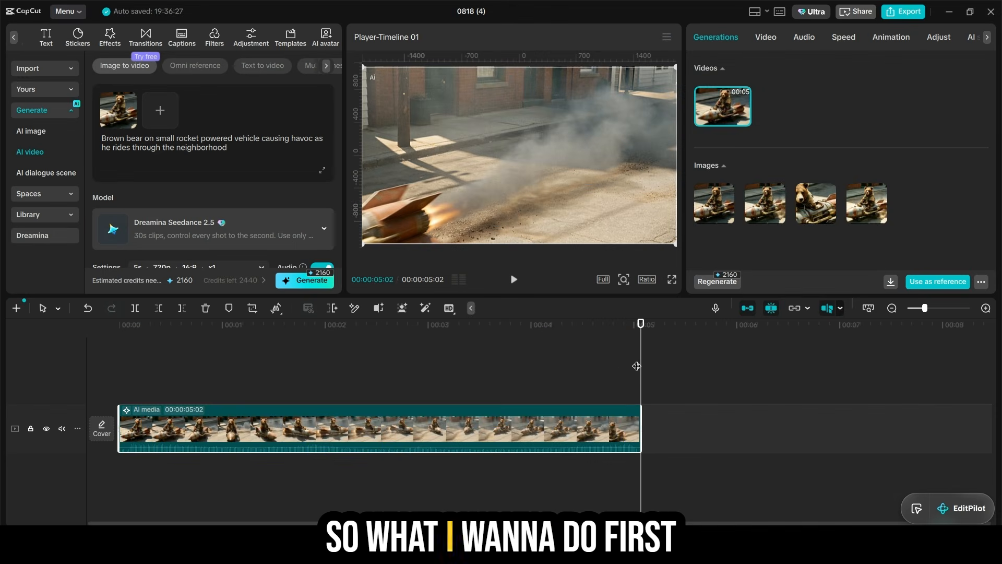
Copy the bear video clip on the timeline and place the copy directly after the original on the main track
right_click(532, 429)
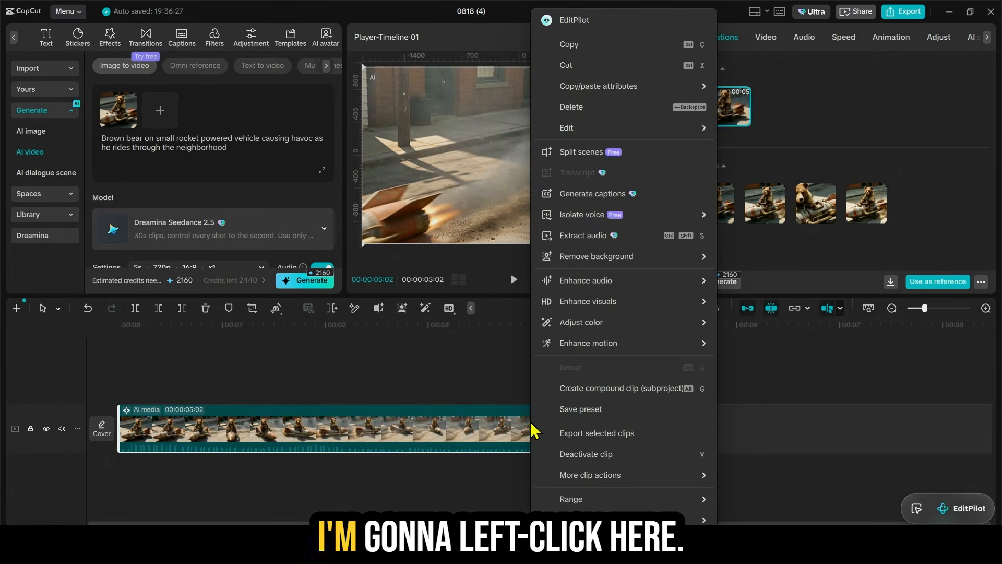
left_click(568, 46)
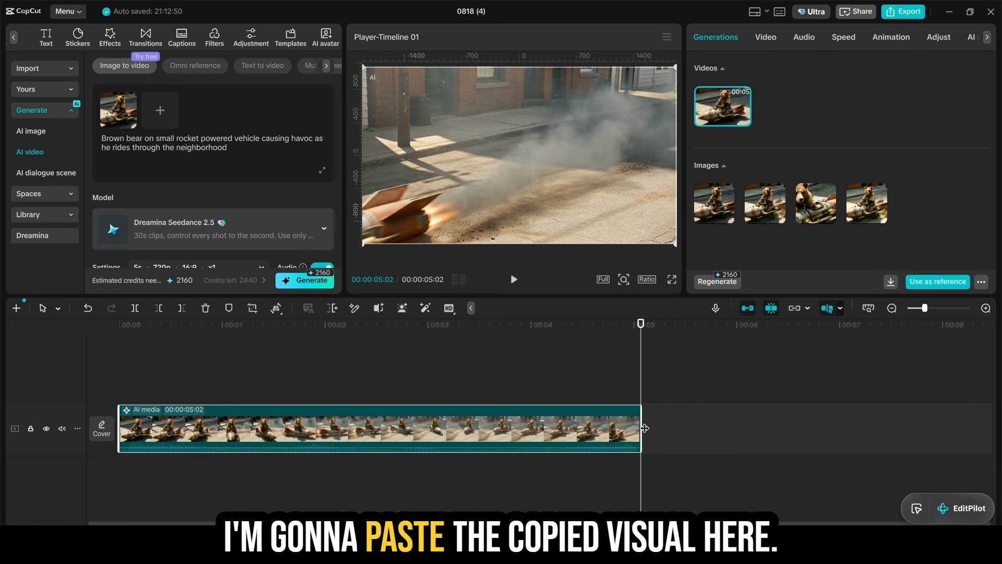
key("ctrl+v")
left_click_drag(707, 385, 706, 436)
scroll(706, 436, "right", 5)
left_click(609, 340)
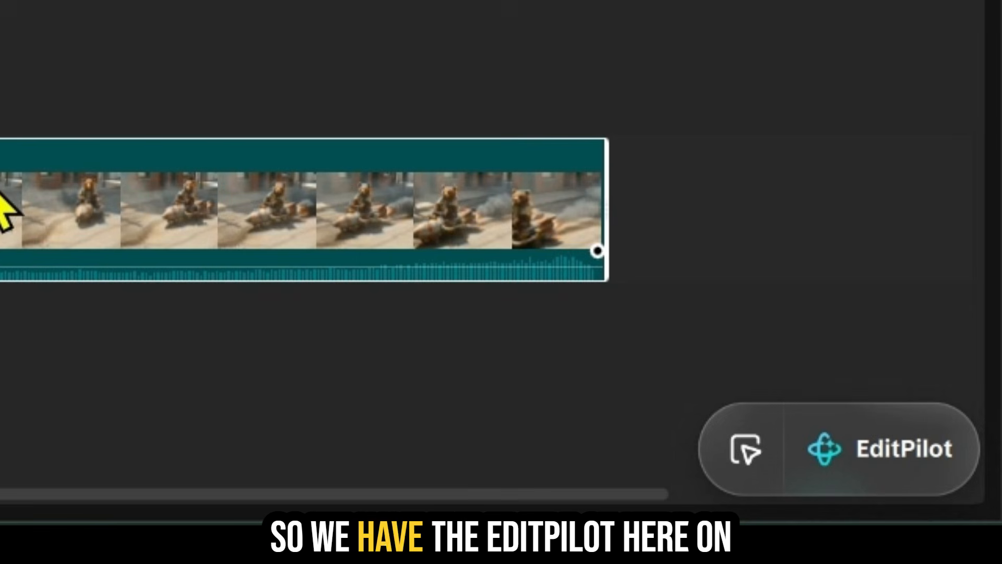
Open EditPilot and check which timeline clips its prompt can reference with @, leaving no @ in the prompt
left_click_drag(3, 206, 940, 425)
left_click(881, 455)
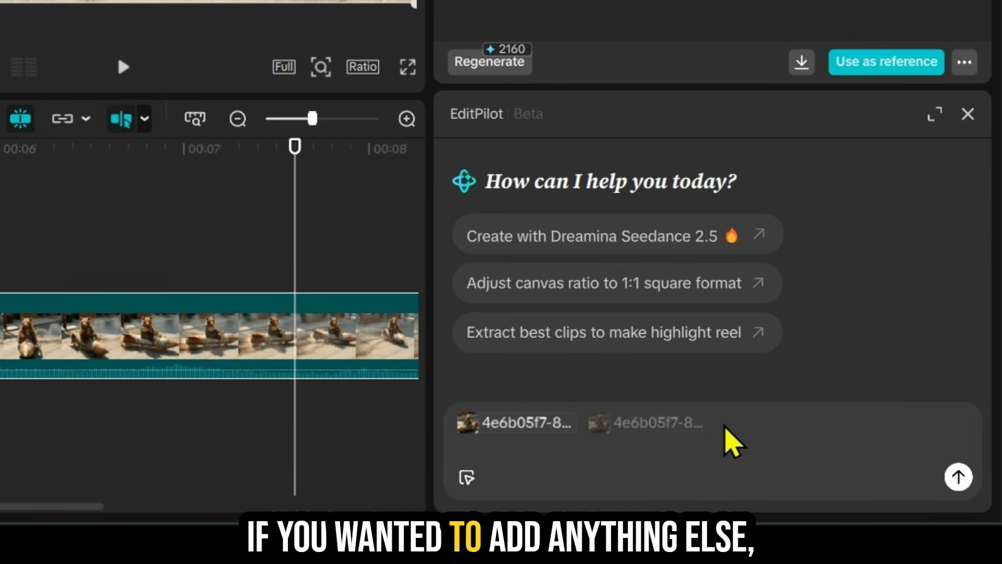
left_click(725, 425)
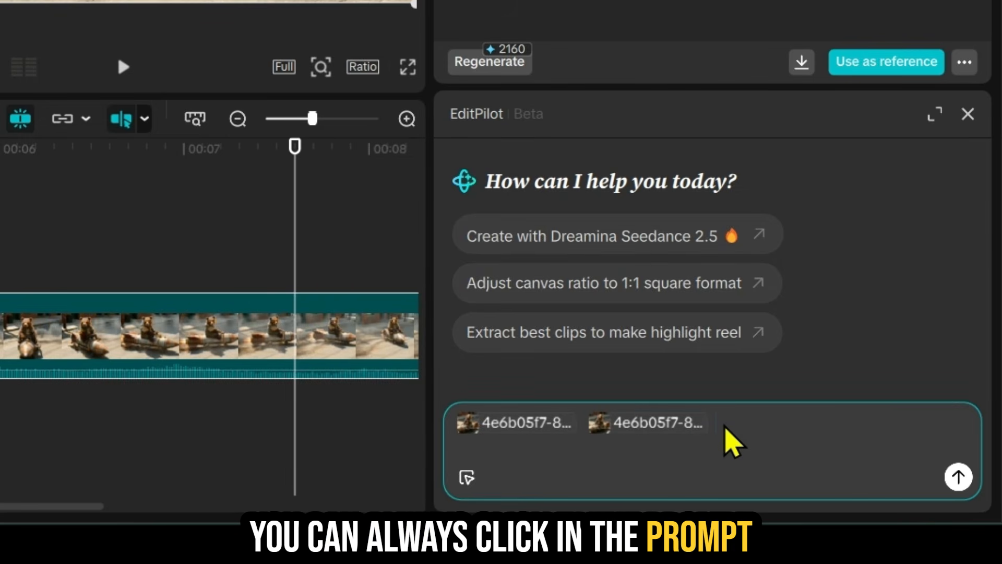
type("@")
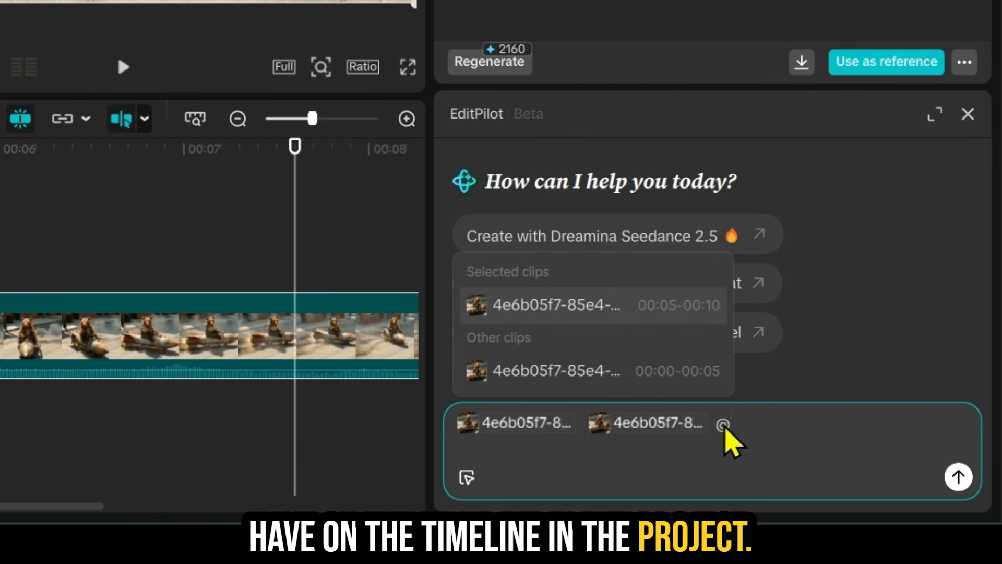
key("BackSpace")
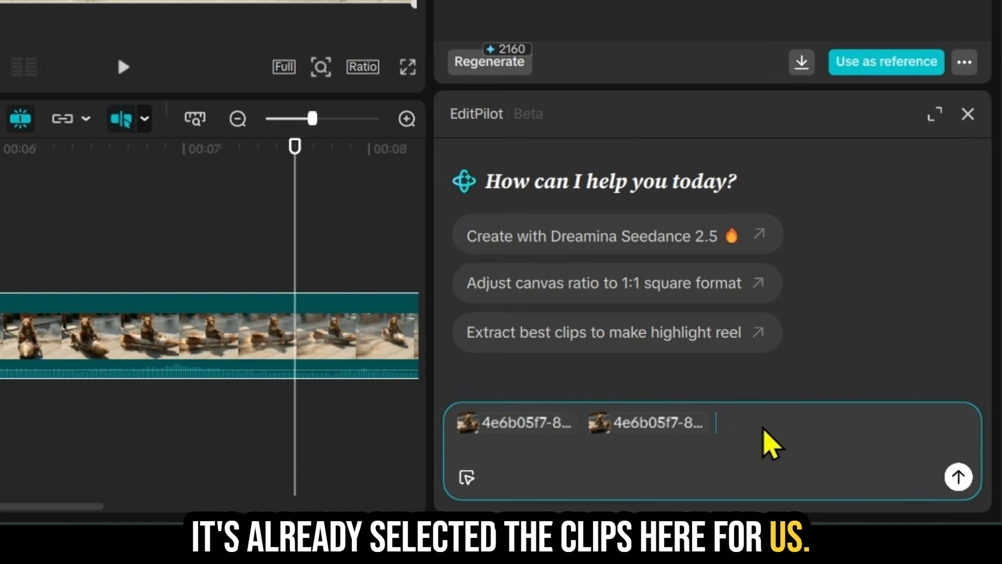
Remove the second clip reference from the EditPilot prompt and submit the request "add a cinematic filter"
left_click(658, 420)
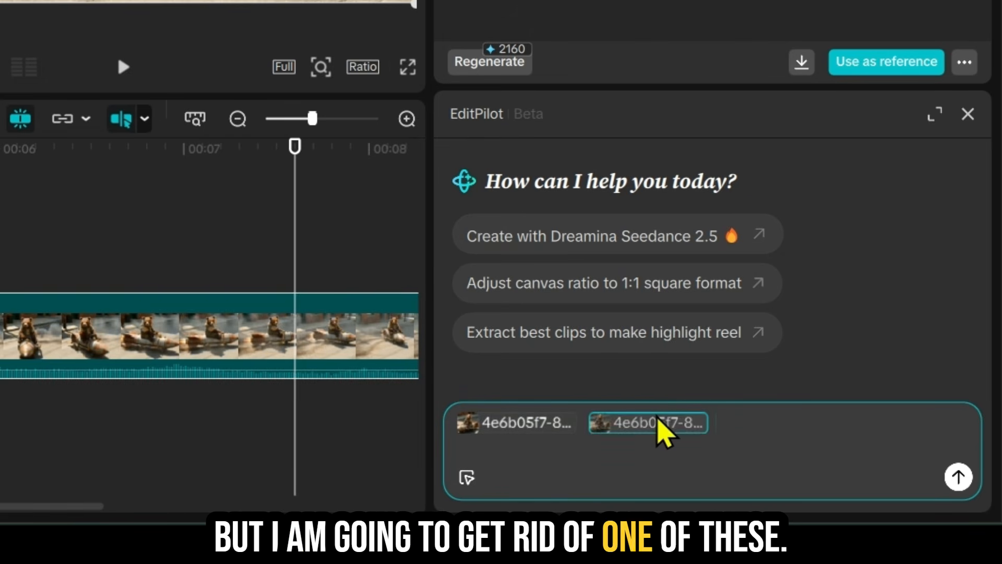
key("BackSpace")
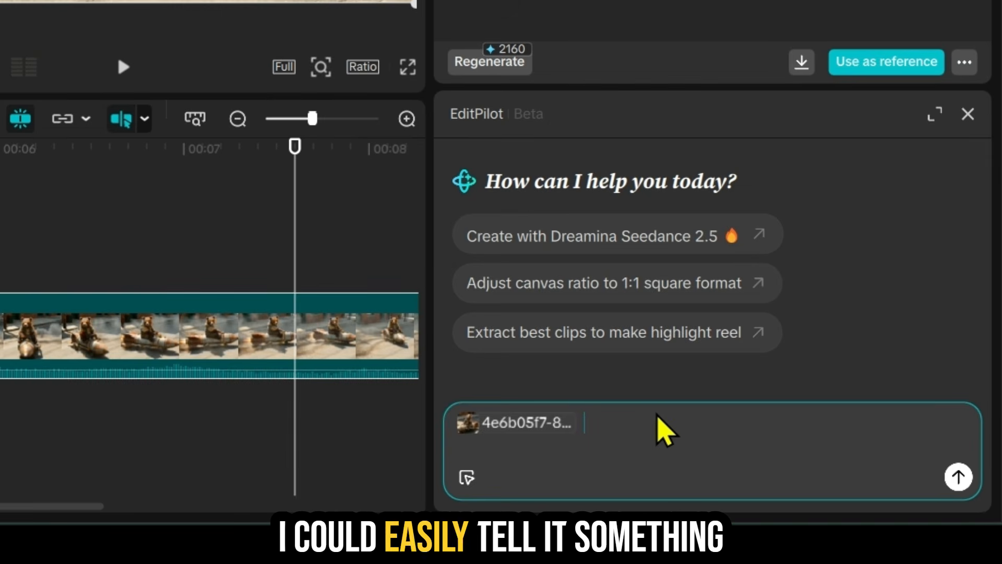
type("add a ")
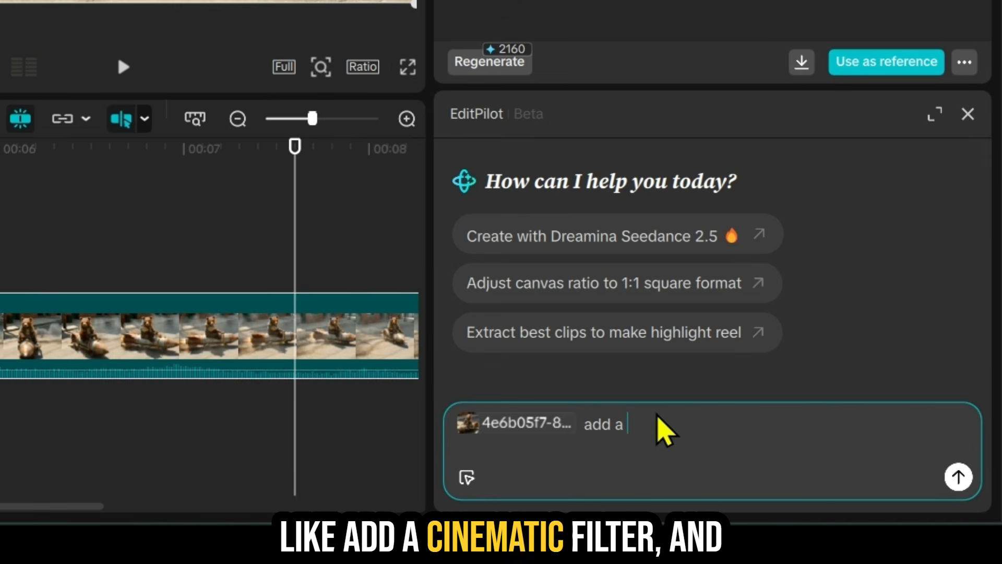
type("cinematic filter")
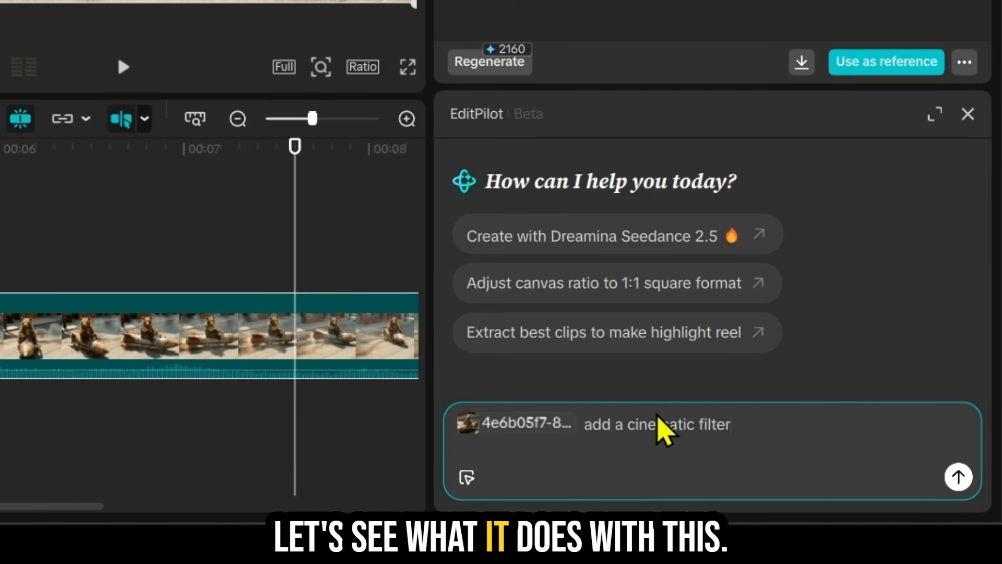
key("Return")
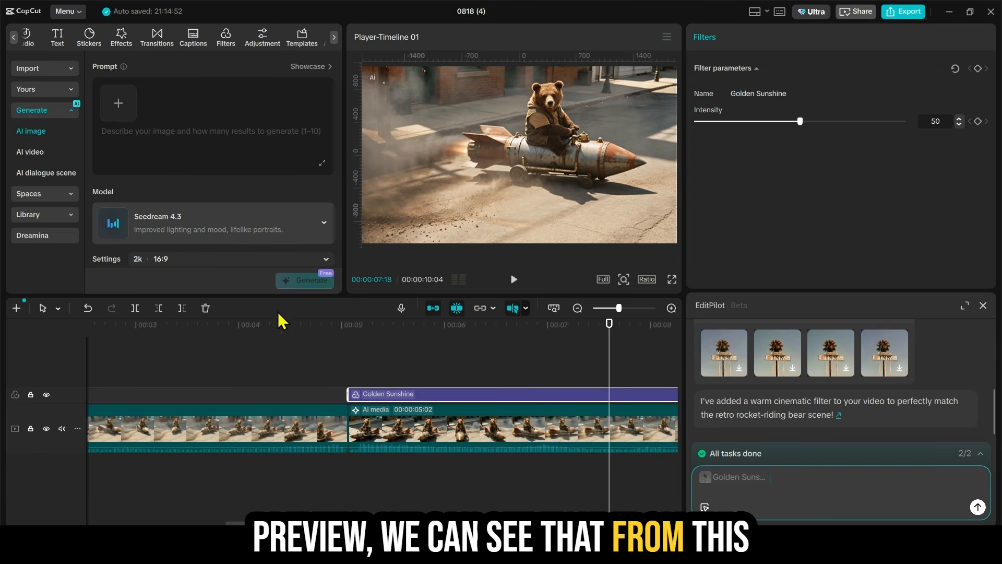
Compare the colors of the unfiltered first clip with those of the filtered second clip
left_click(244, 339)
left_click(434, 352)
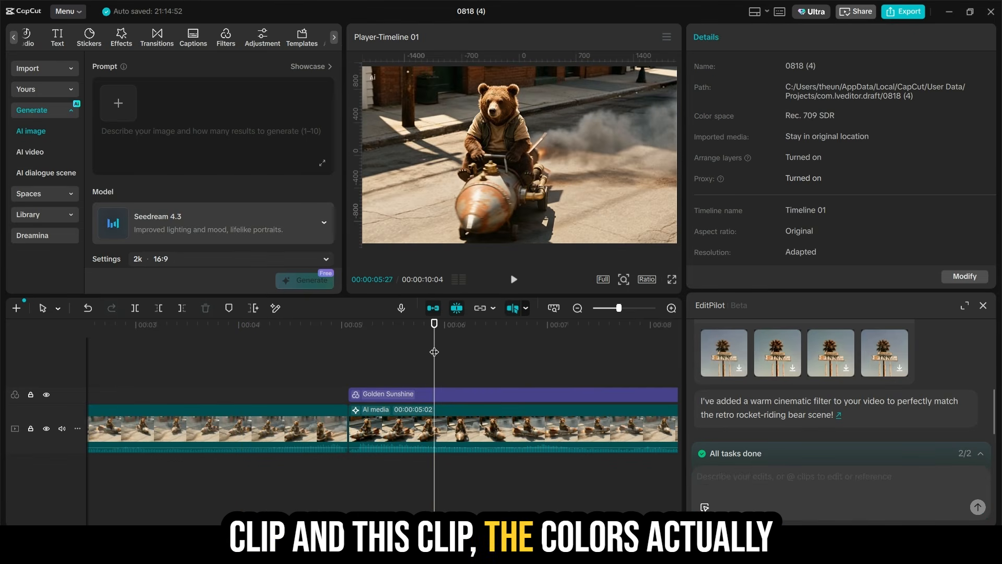
left_click(231, 339)
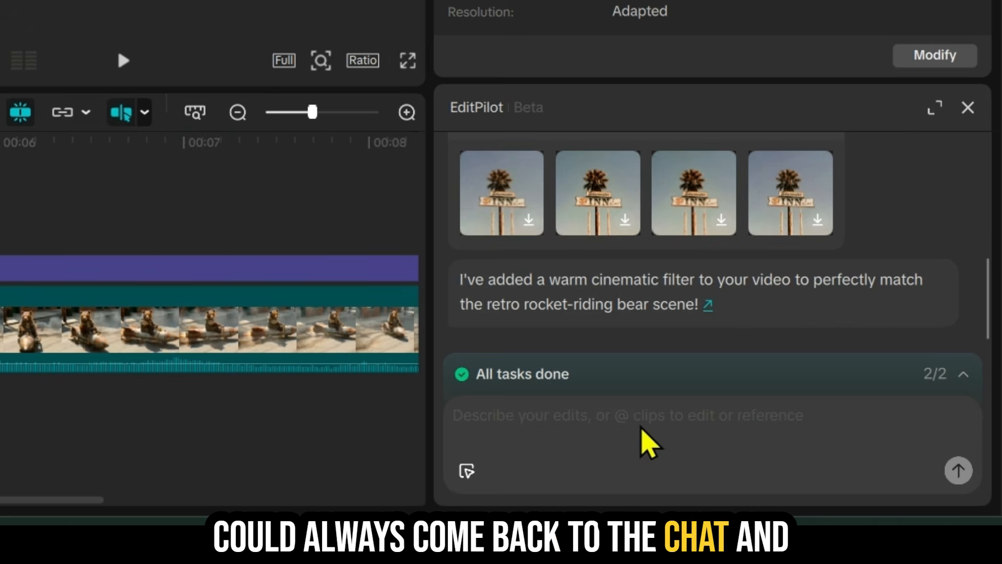
Ask EditPilot to "try another filter more moody" and delete the Golden Sunshine filter from the timeline
left_click(641, 427)
type("try another filter ")
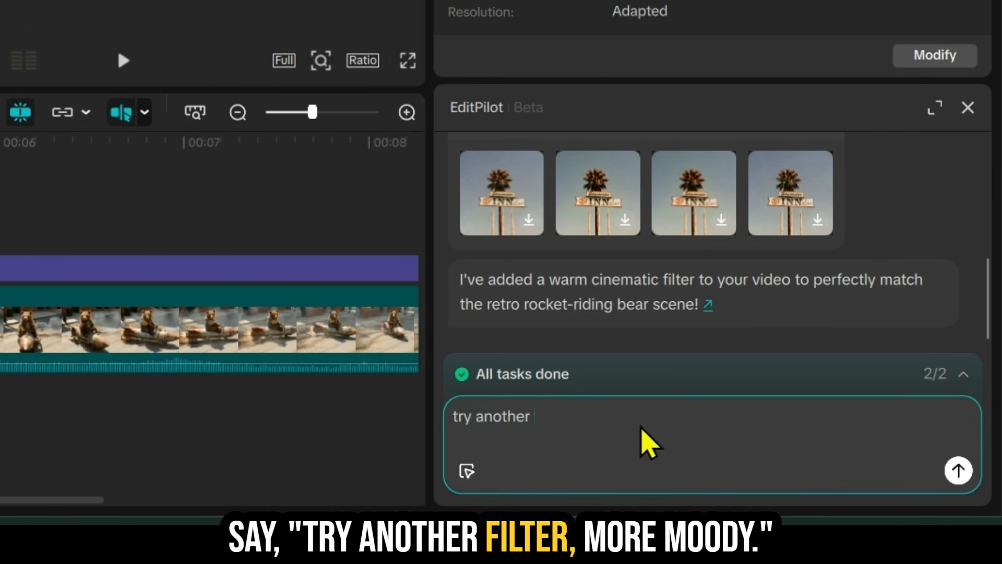
type("more moody")
key("Return")
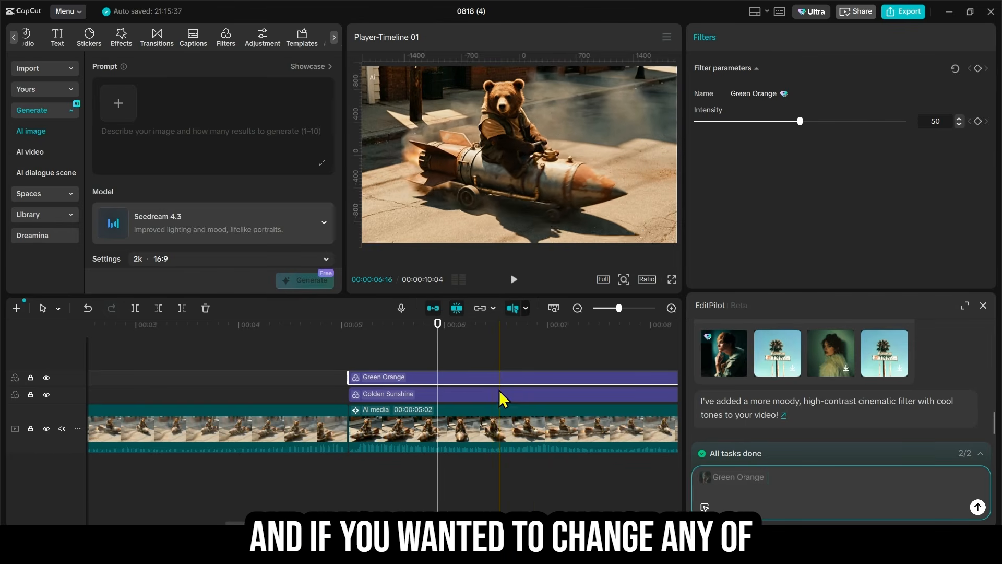
left_click(472, 398)
key("Delete")
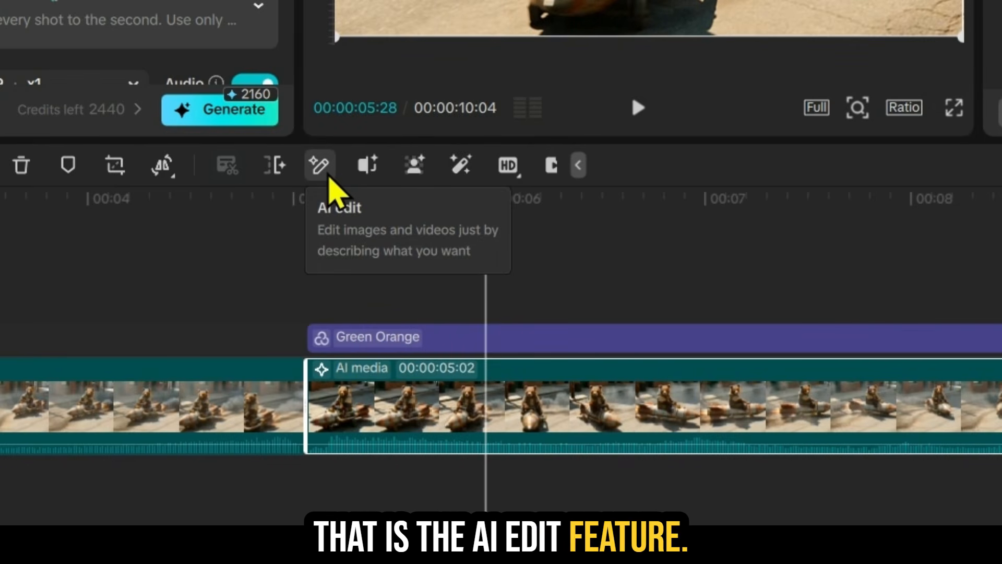
Start an AI edit on the second bear clip with the description "make the rocket yellow"
left_click(328, 177)
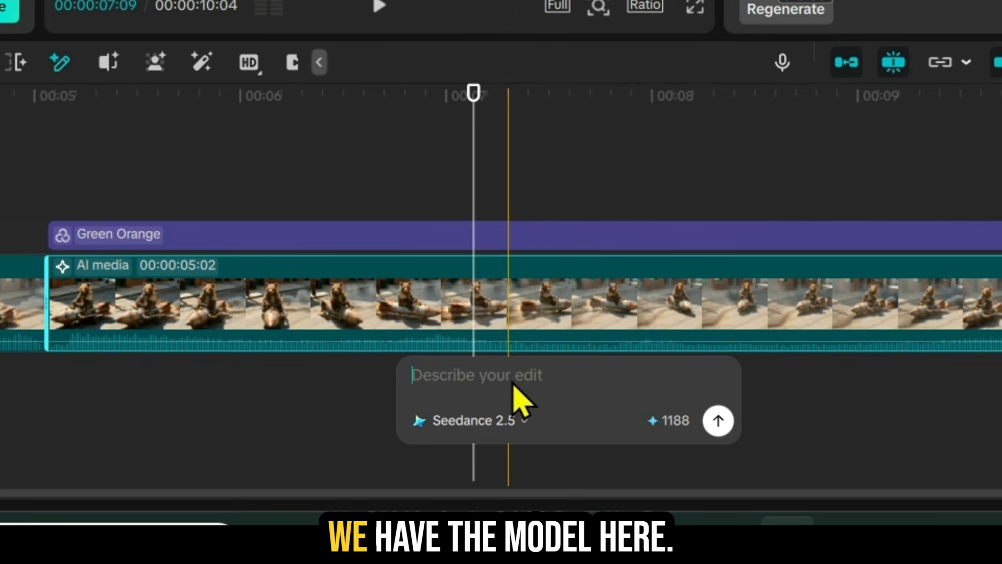
left_click(505, 422)
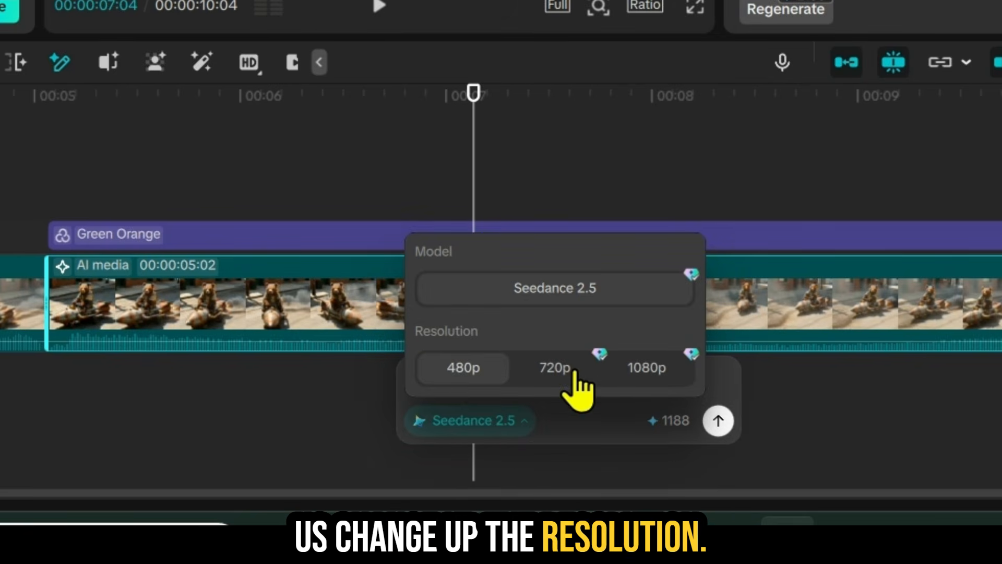
left_click(579, 431)
type("mak")
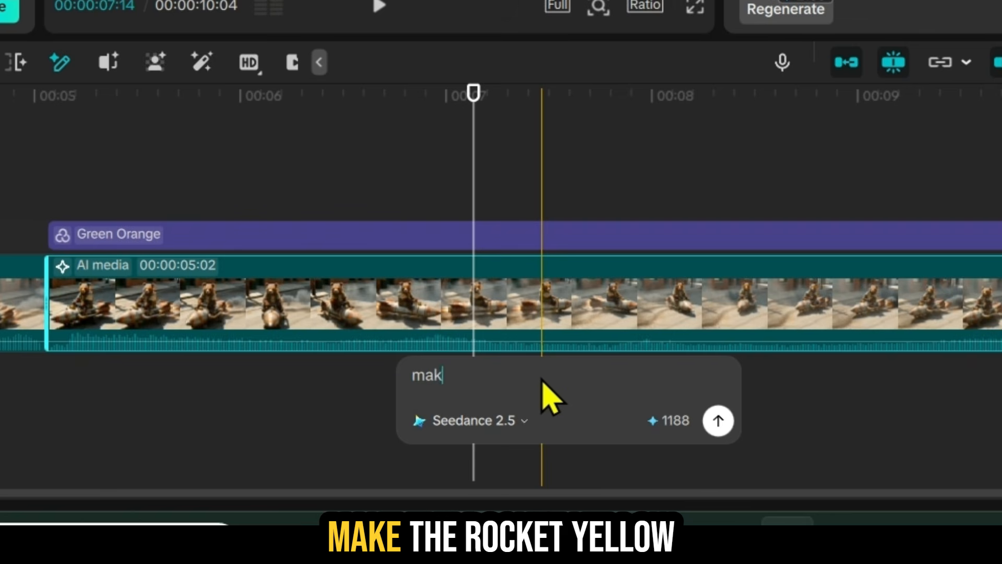
type("e the rocket y")
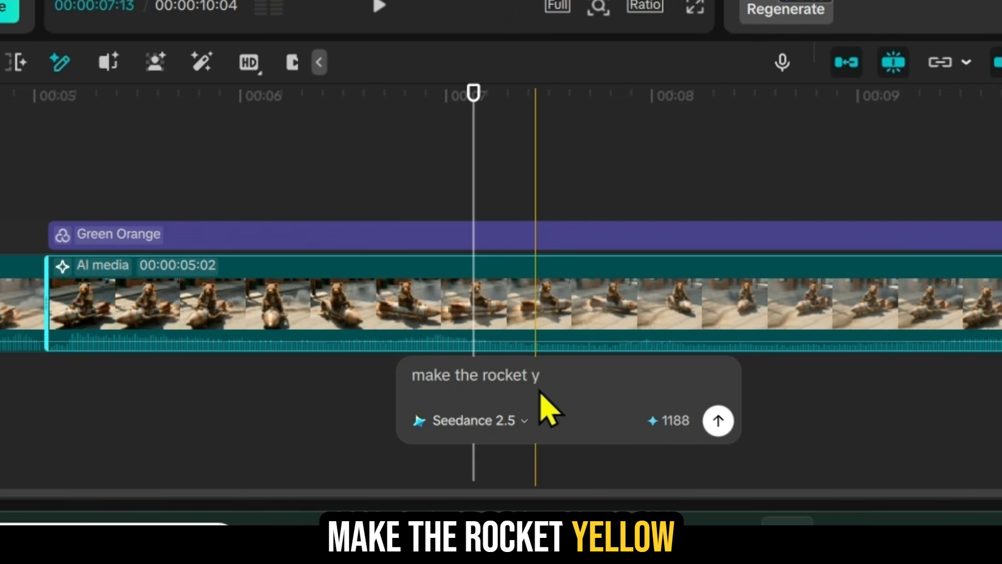
type("ellow")
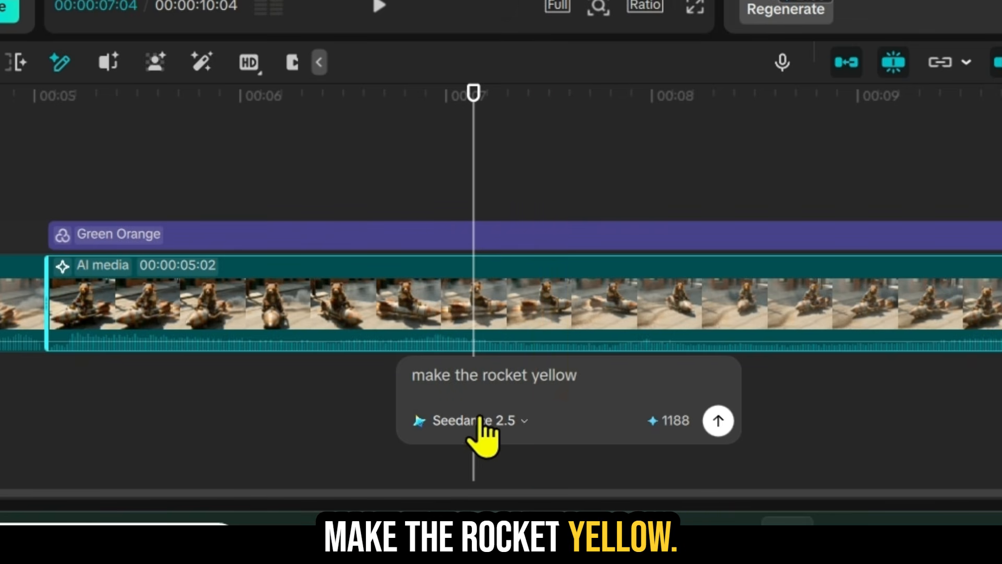
Keep the AI edit at Seedance 2.5 and 480p and run it, accepting the credit use
left_click(502, 426)
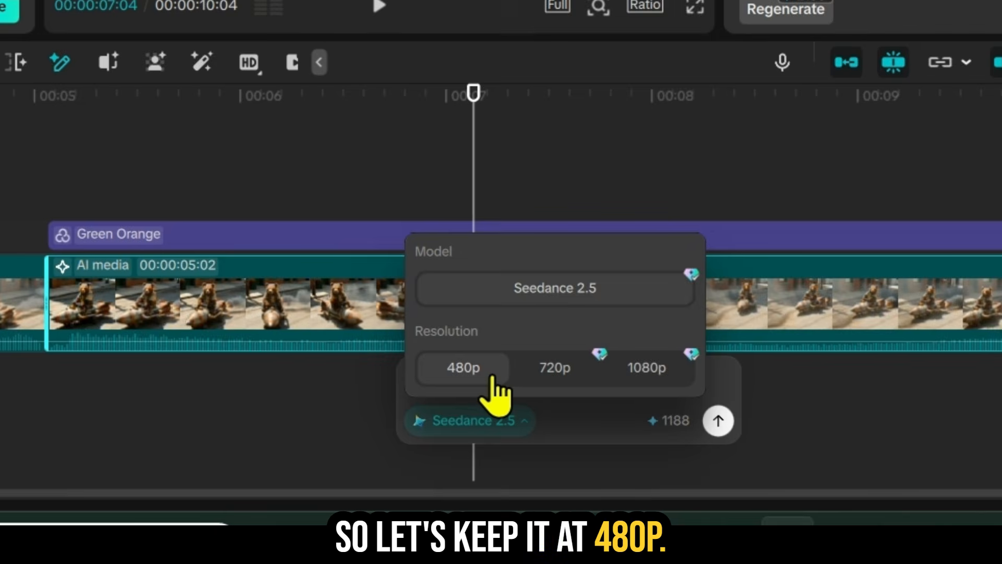
left_click(712, 376)
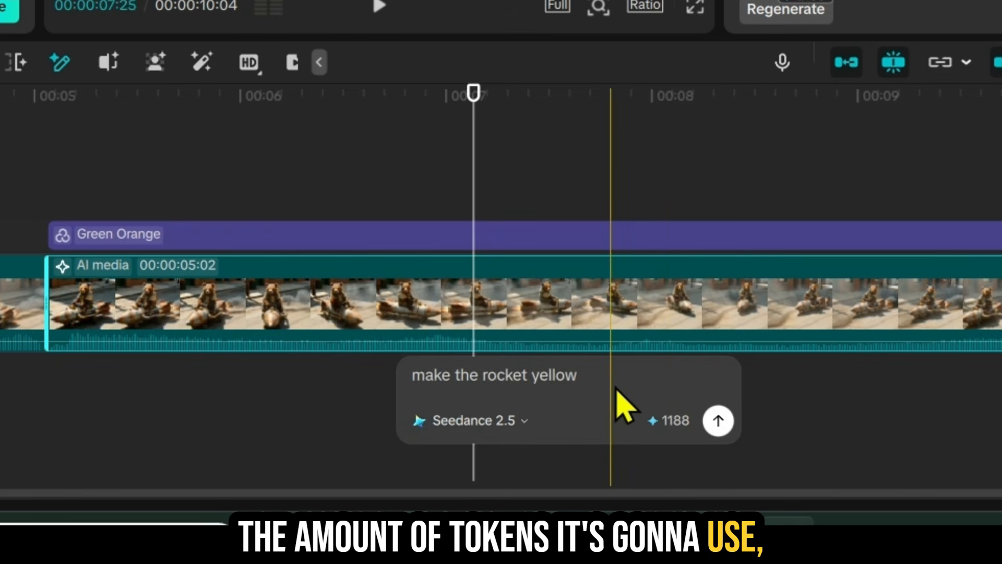
left_click(718, 420)
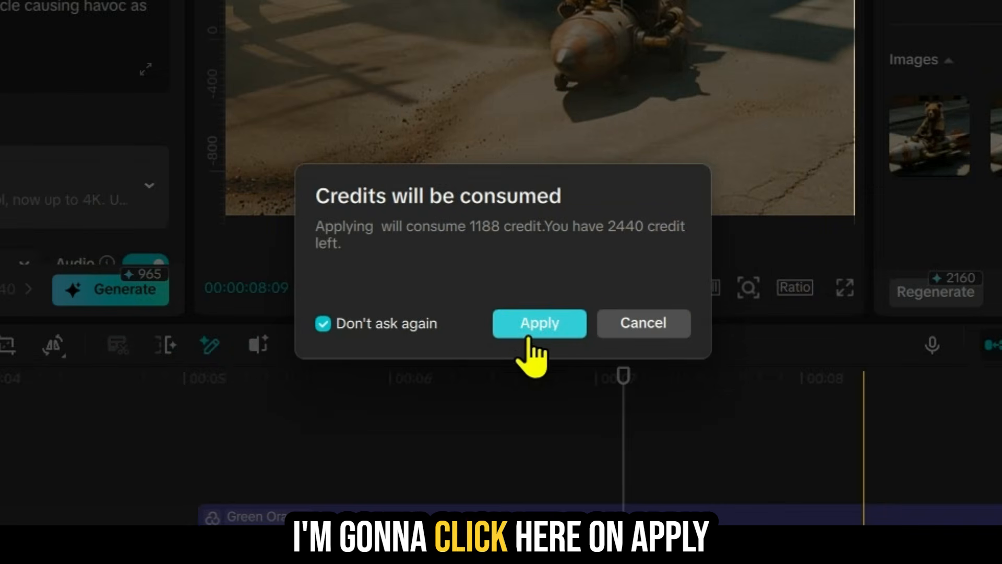
left_click(526, 336)
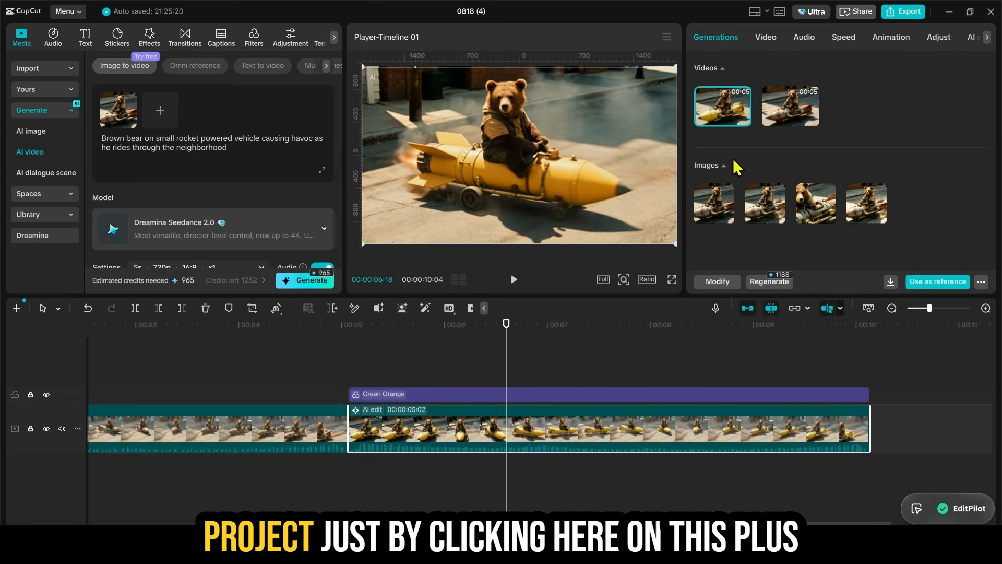
mouse_move(808, 127)
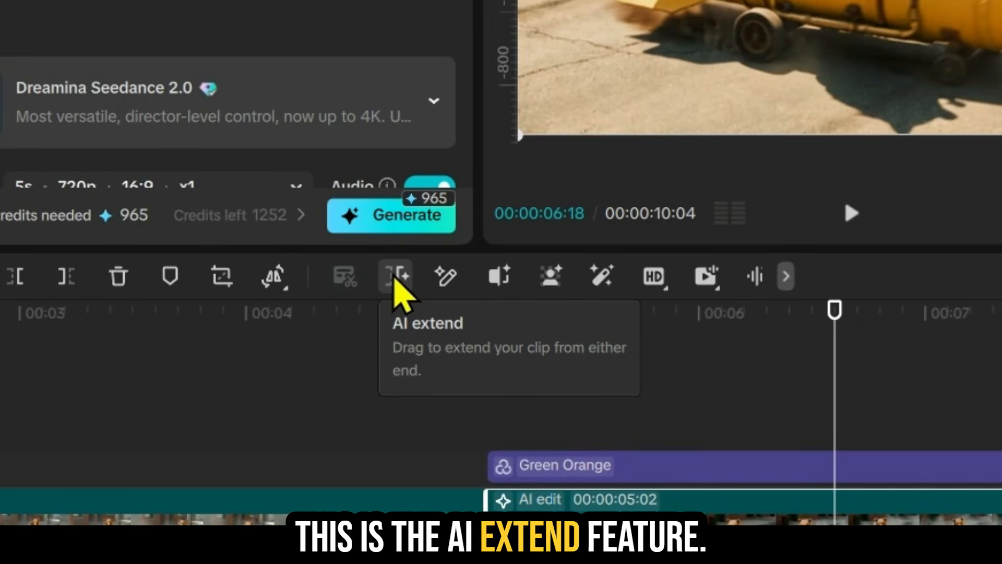
Add a 5-second AI extend section to the end of the yellow rocket clip
left_click(398, 280)
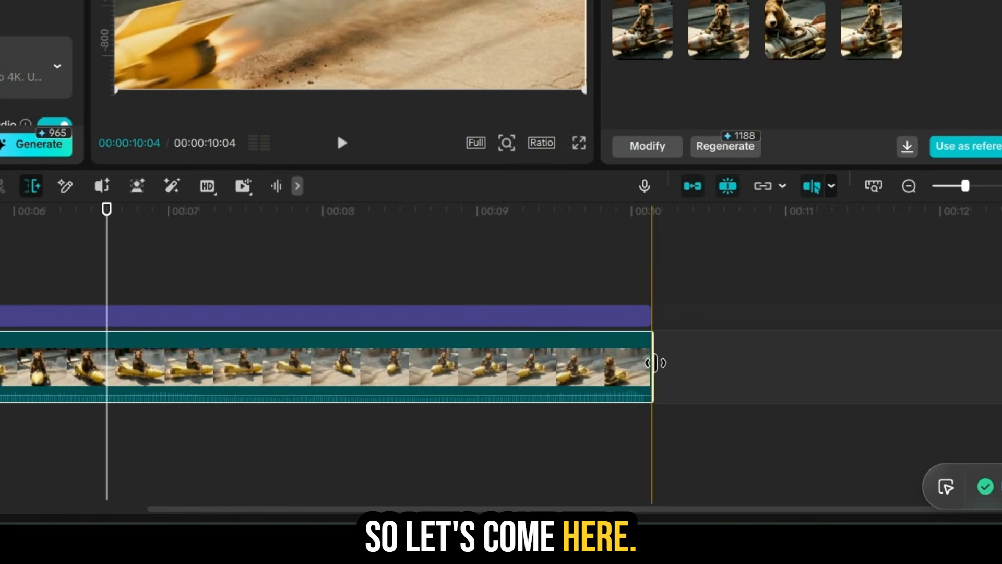
mouse_move(633, 369)
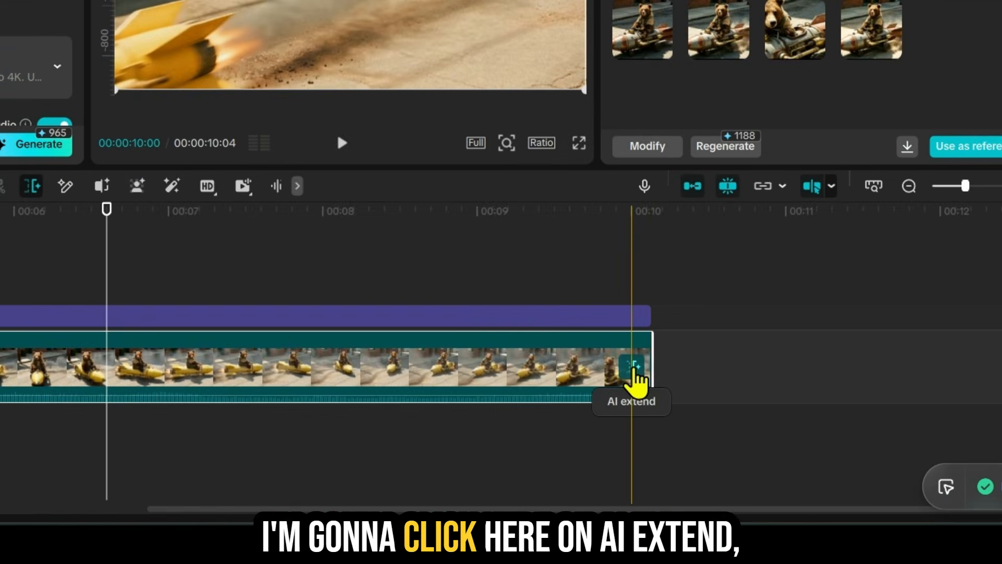
left_click(635, 369)
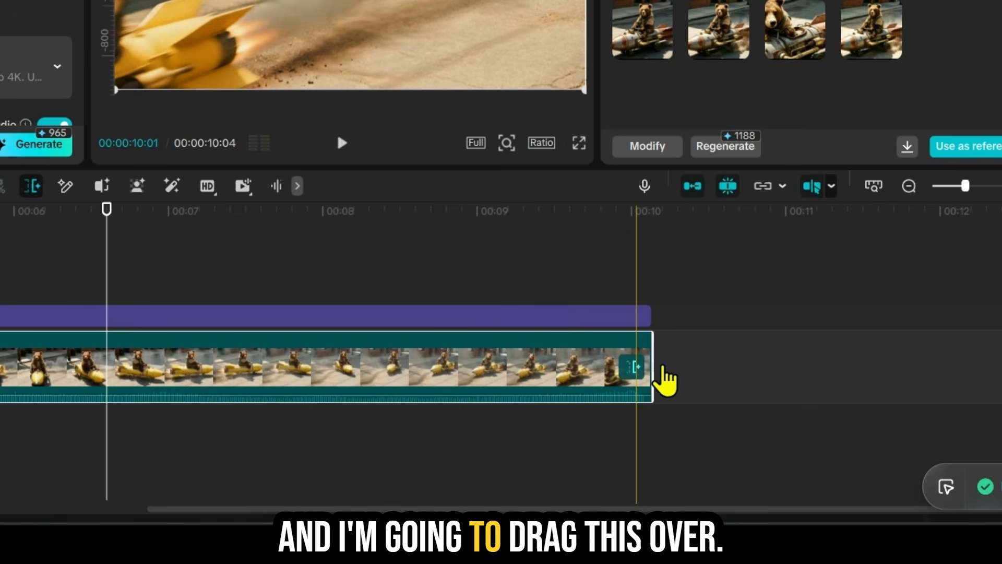
scroll(685, 367, "right", 5)
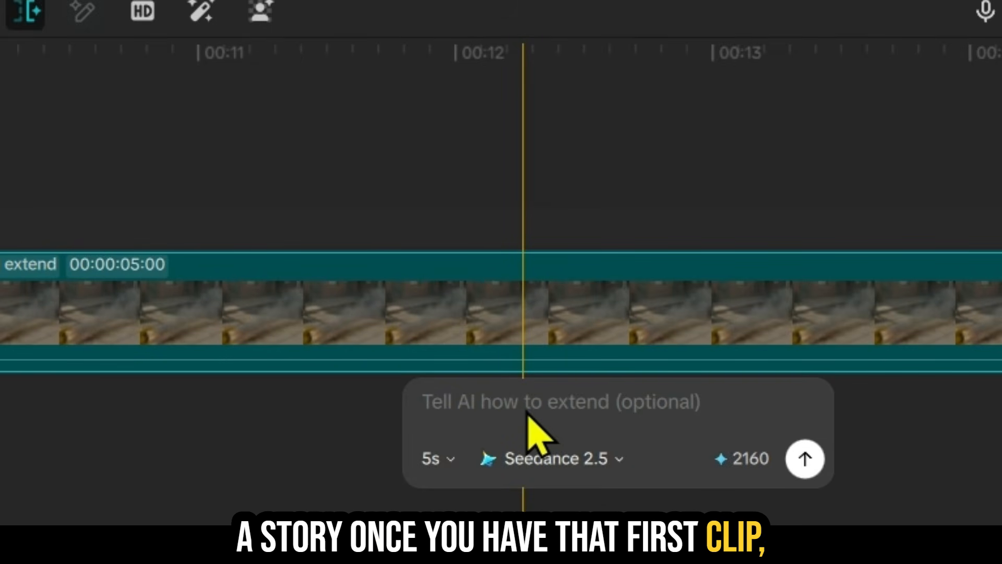
Describe the extension as "the bear on the yellow rocket zooms downs the street and flys off into the sky", 4 s long at 480p
left_click(526, 411)
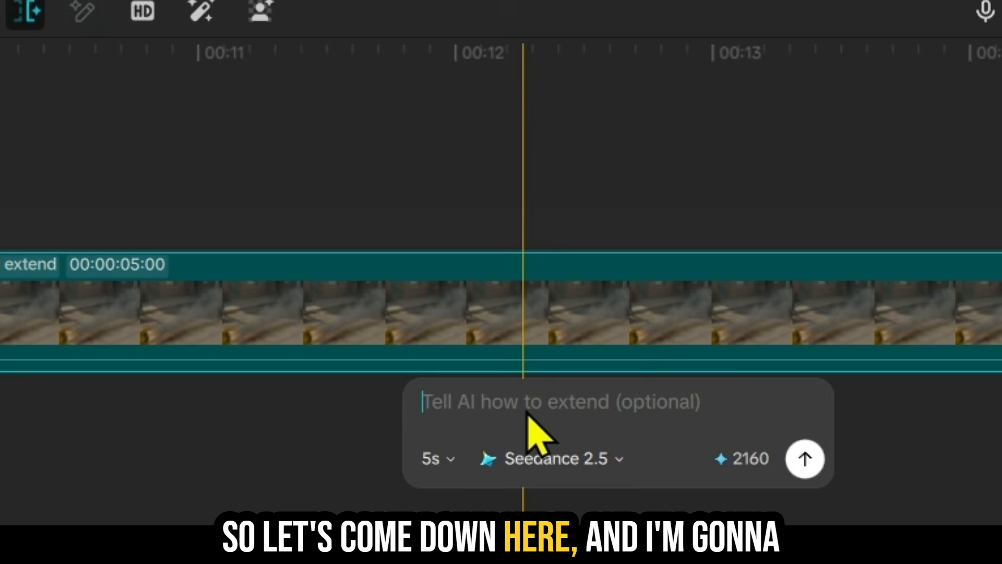
type("the bear")
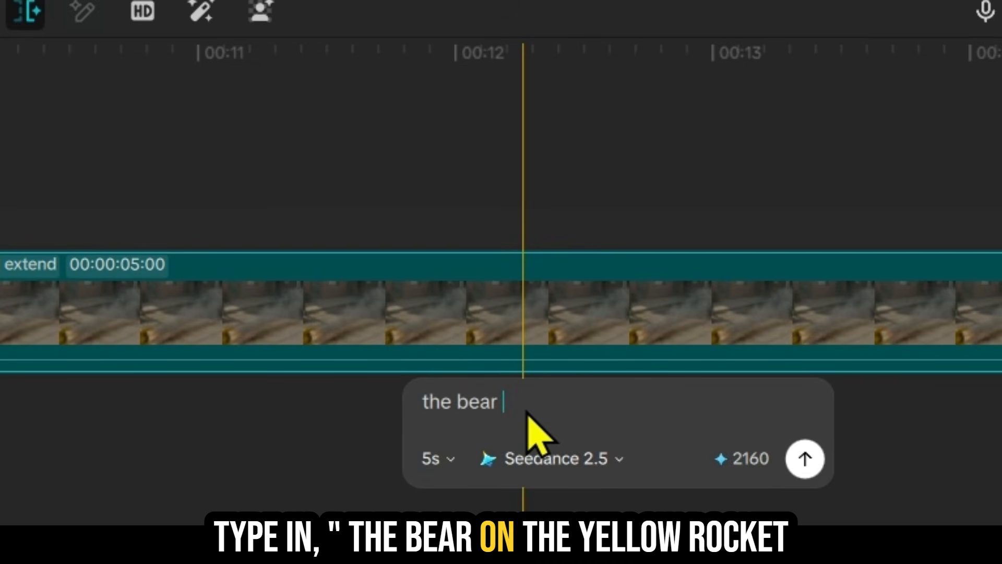
type(" on the yellow rocket zoom")
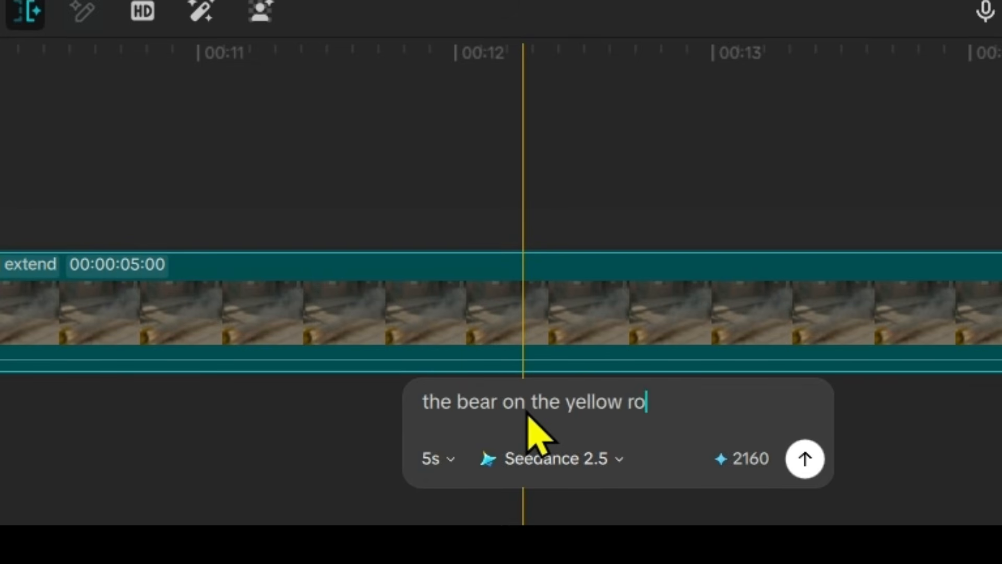
type("s downs the street a")
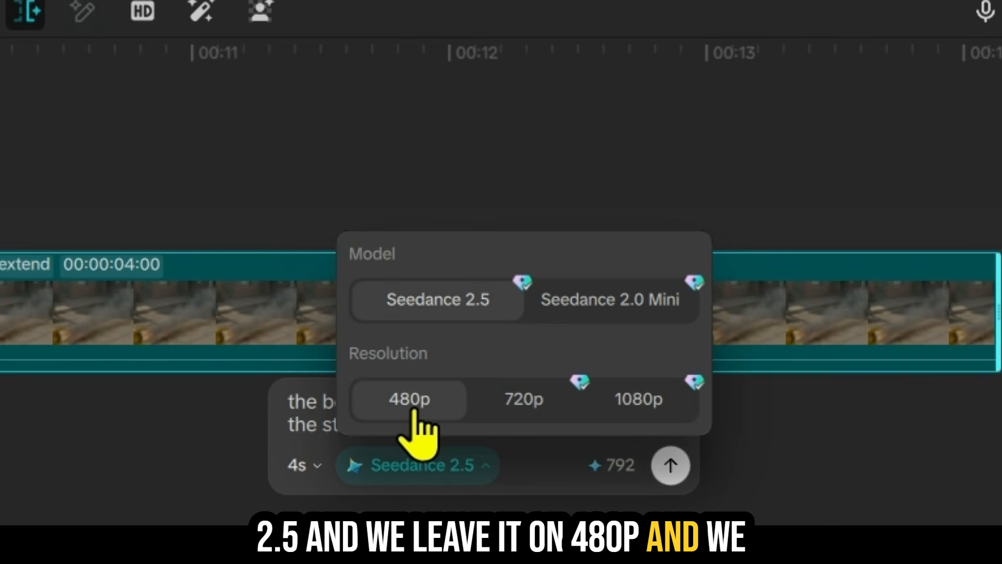
left_click(524, 465)
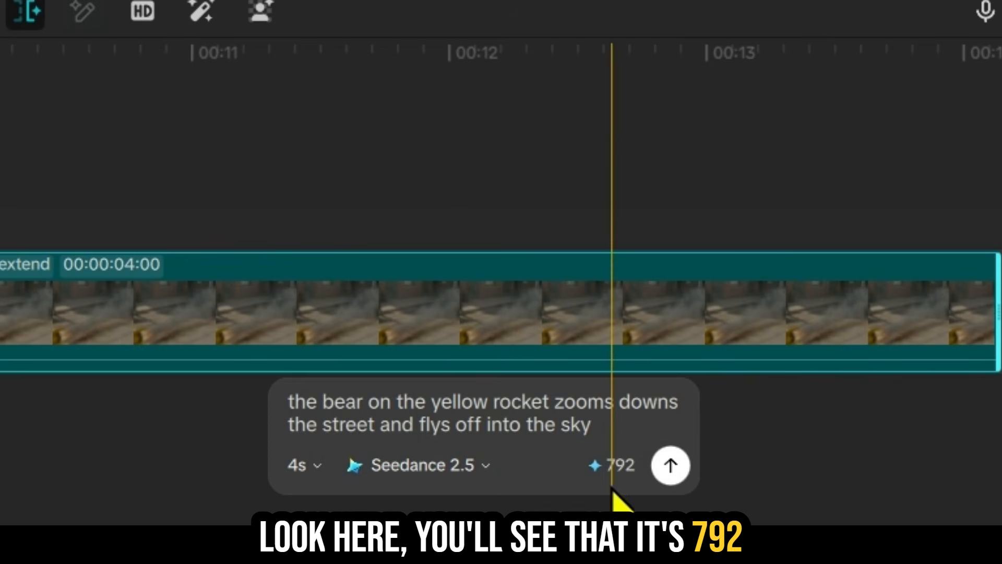
Try the Seedance 2.0 Mini model at 720p for the AI extension
left_click(440, 466)
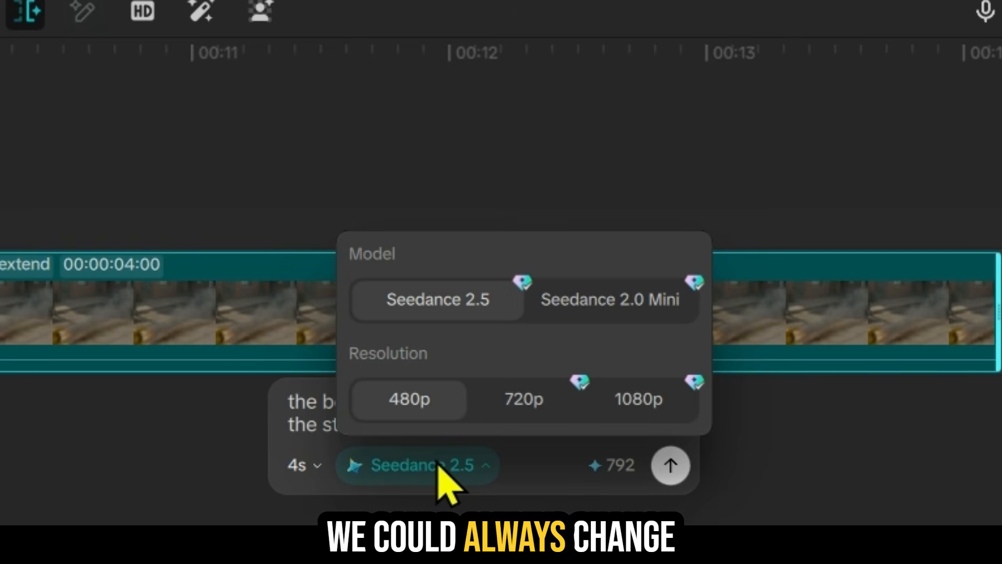
left_click(577, 310)
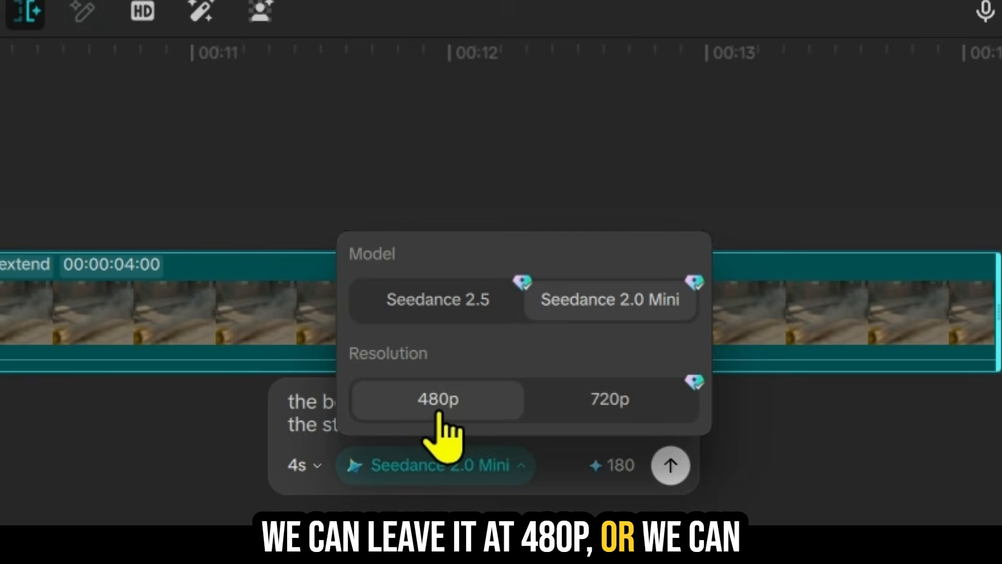
left_click(565, 417)
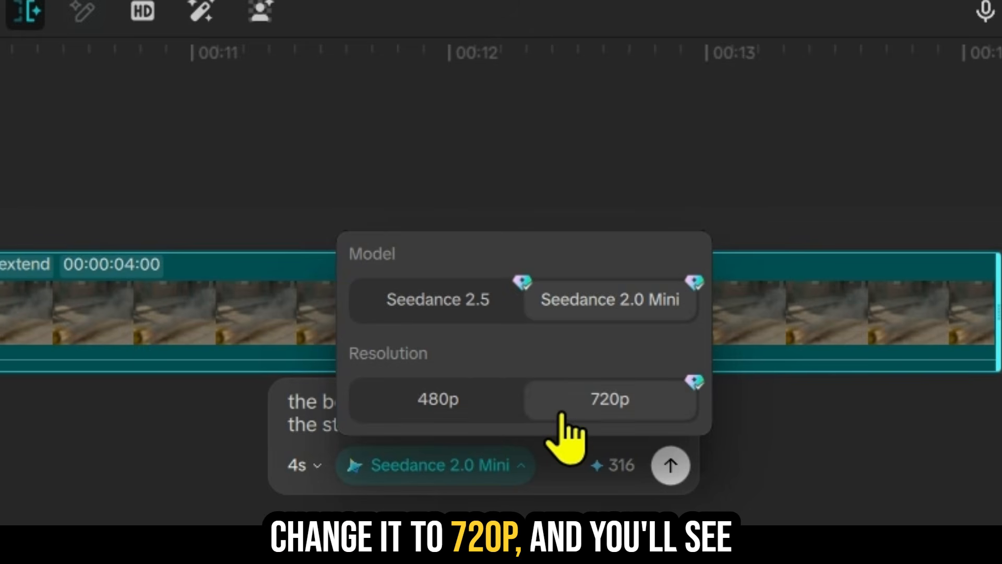
left_click(565, 476)
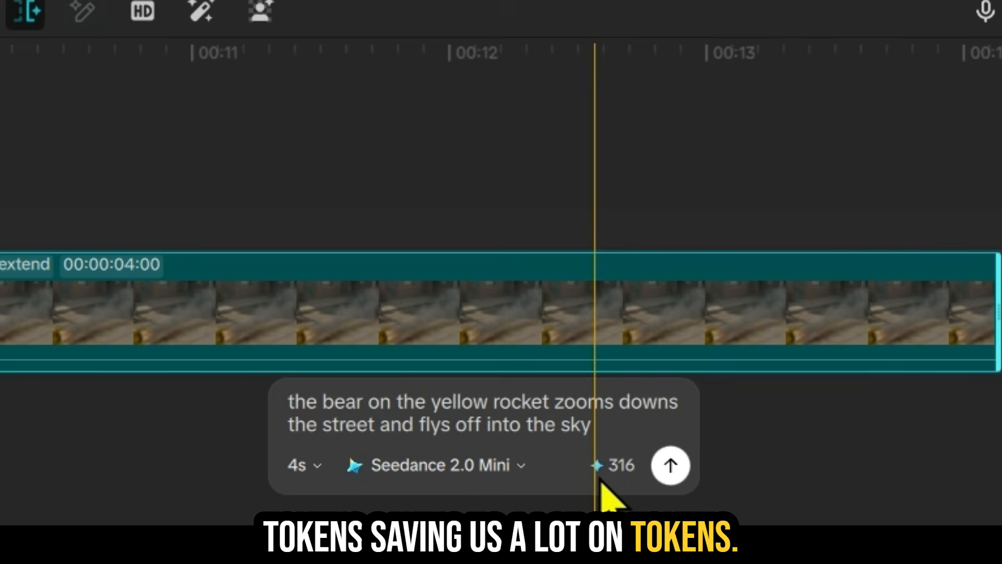
Set the AI extension to the Seedance 2.5 model at 480p resolution
left_click(527, 464)
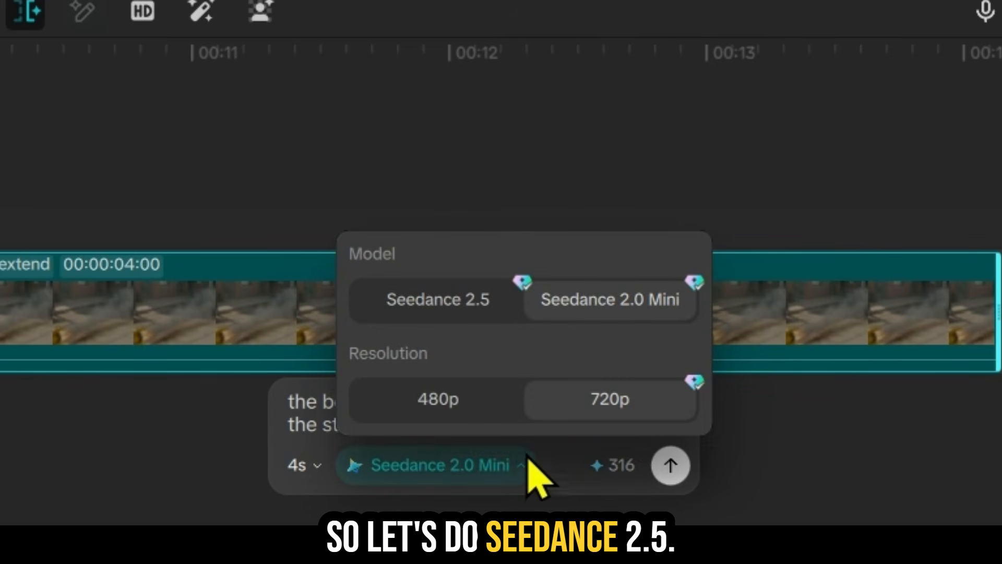
left_click(452, 304)
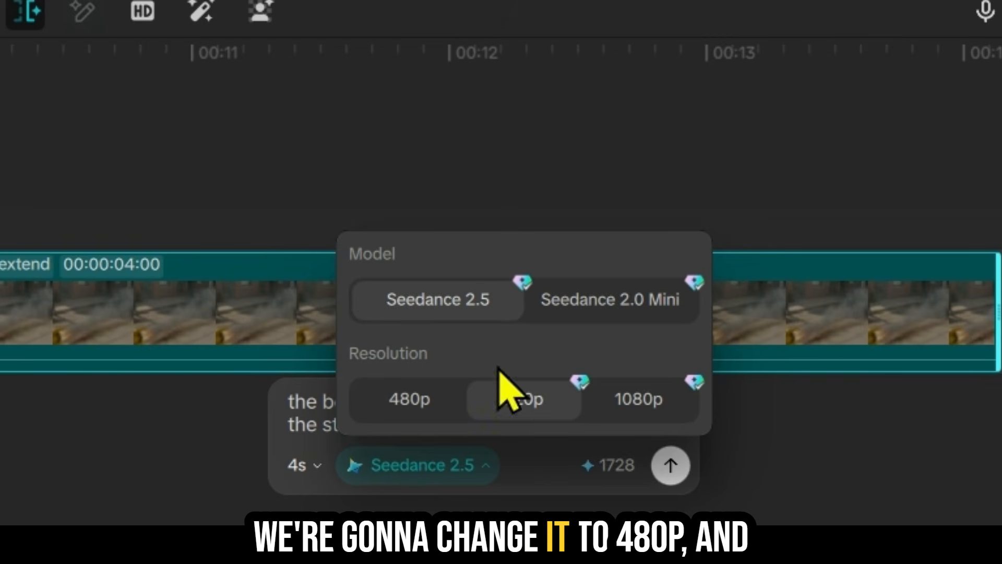
left_click(446, 405)
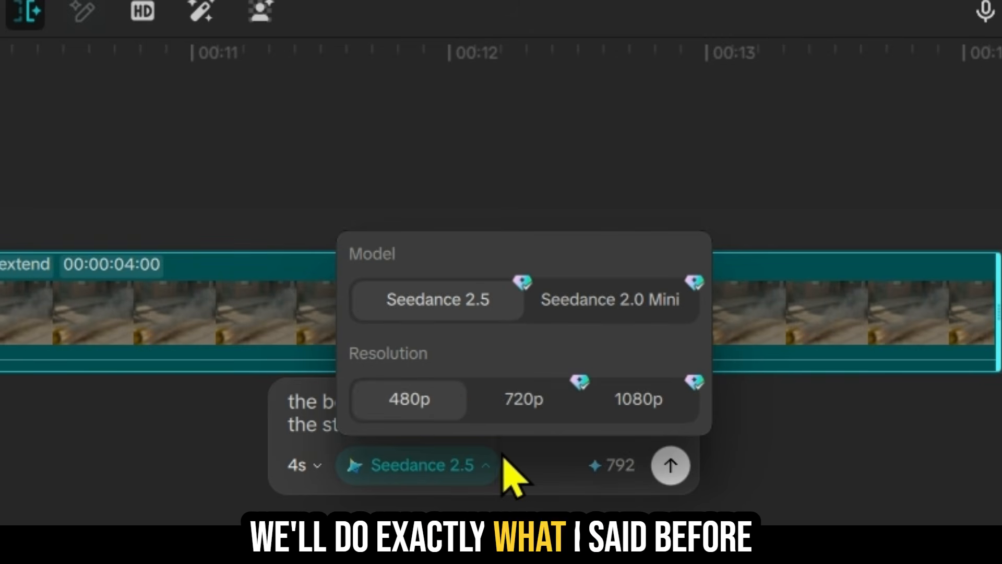
left_click(529, 455)
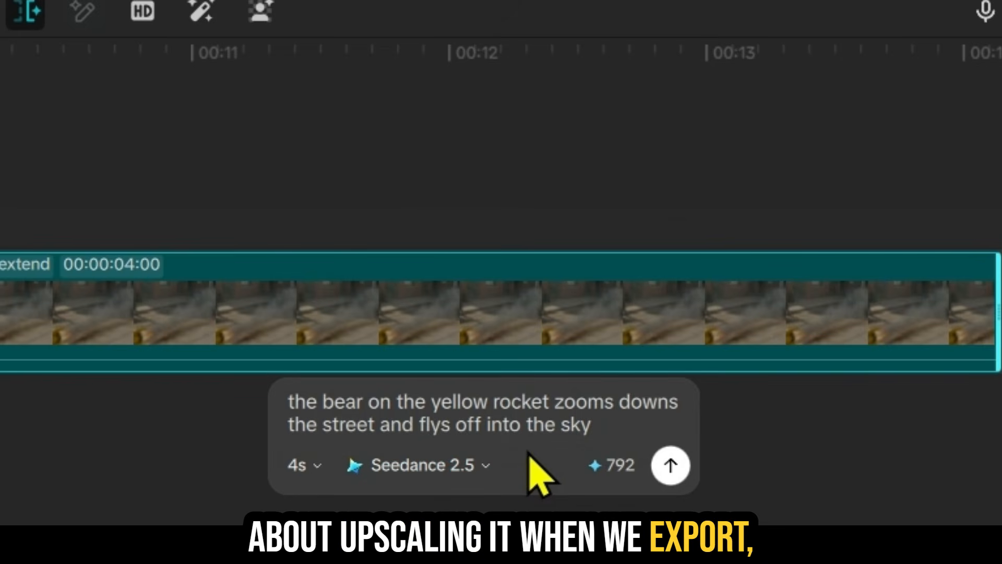
left_click(485, 464)
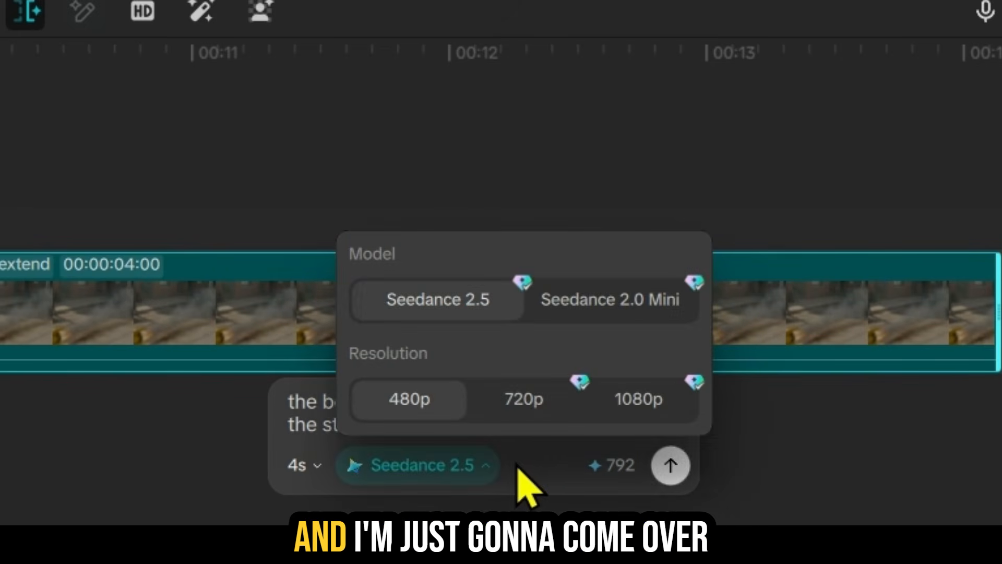
left_click(520, 466)
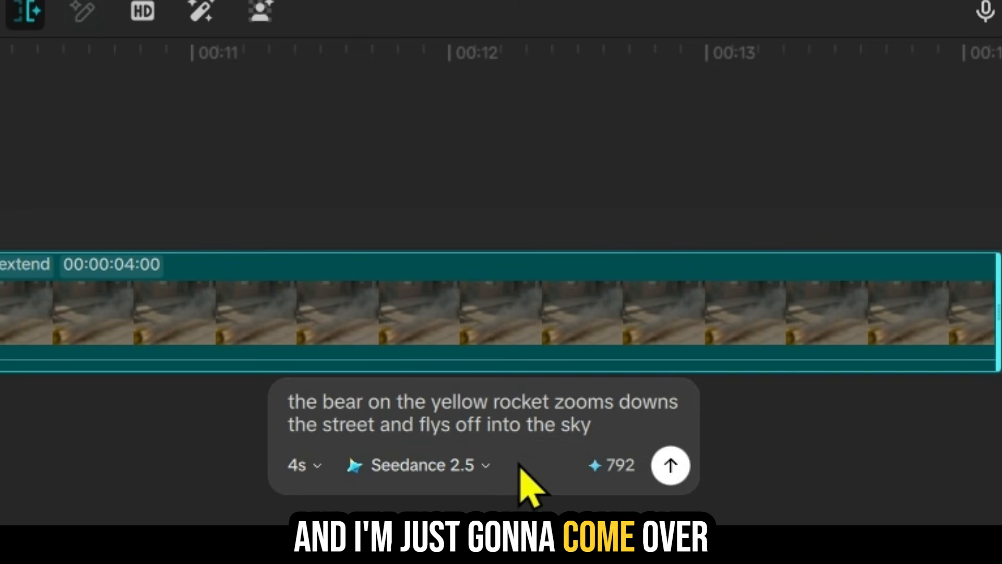
Run the AI extension and review the generated section through to the end of the timeline
left_click(670, 464)
left_click(534, 356)
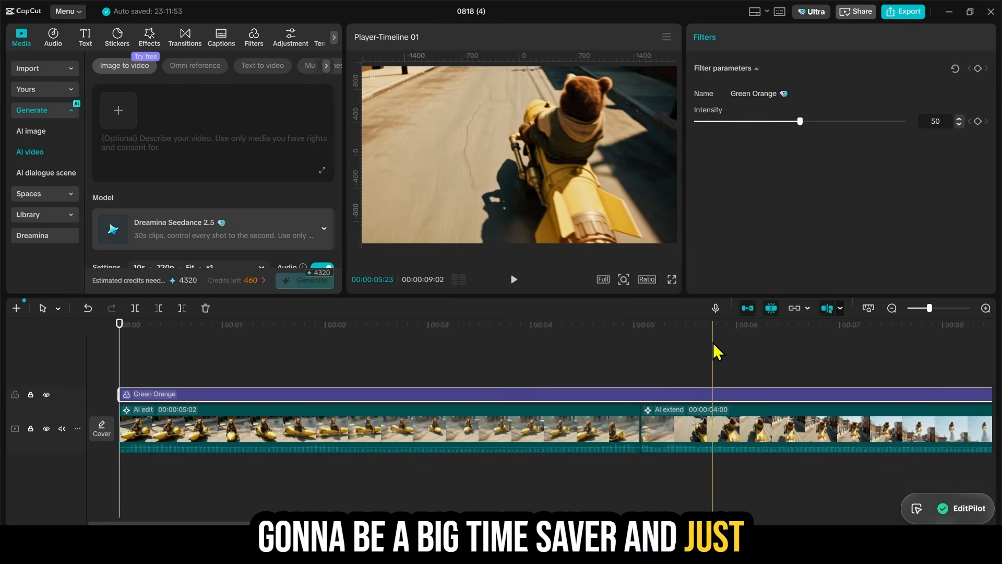
scroll(715, 351, "right", 5)
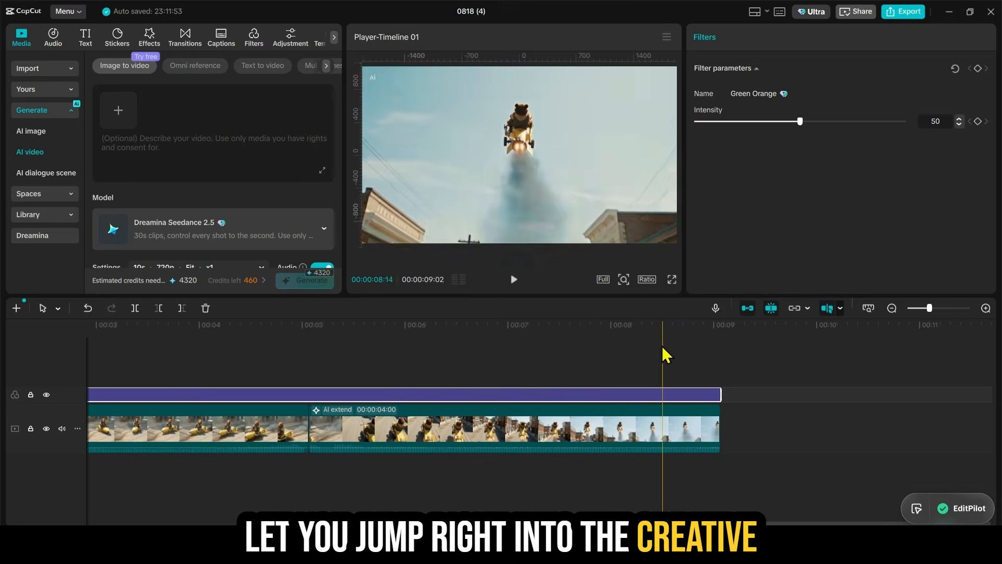